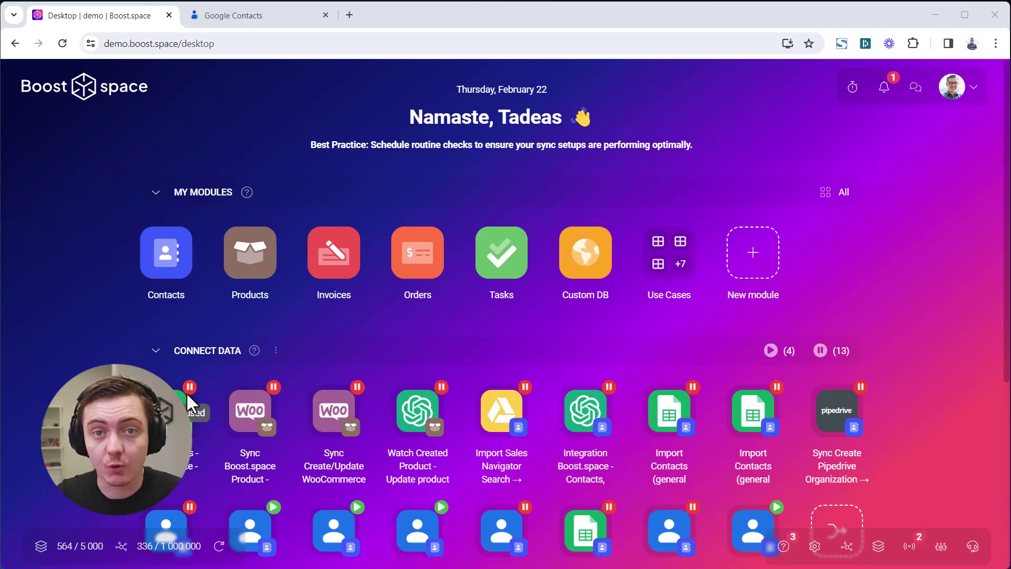
# Step: Start a new Contacts data share and choose Google Contacts as the export app
pyautogui.click(176, 258)
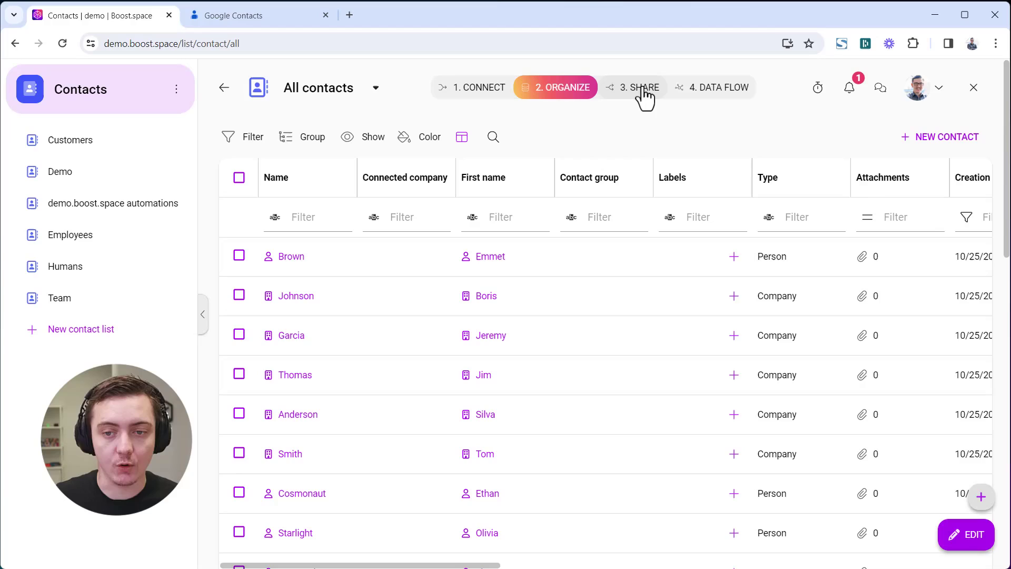
pyautogui.click(643, 88)
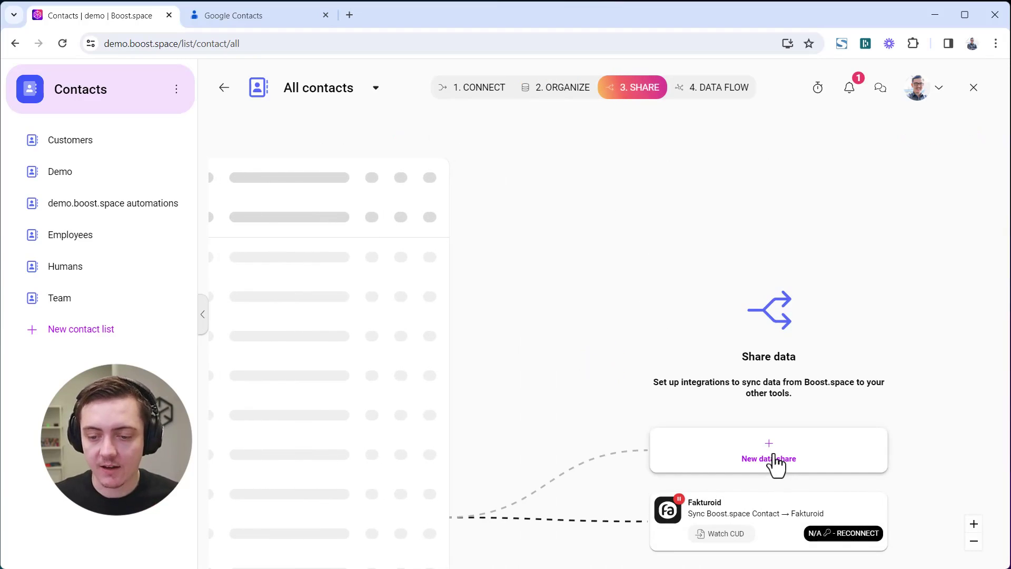
pyautogui.click(775, 459)
pyautogui.click(475, 226)
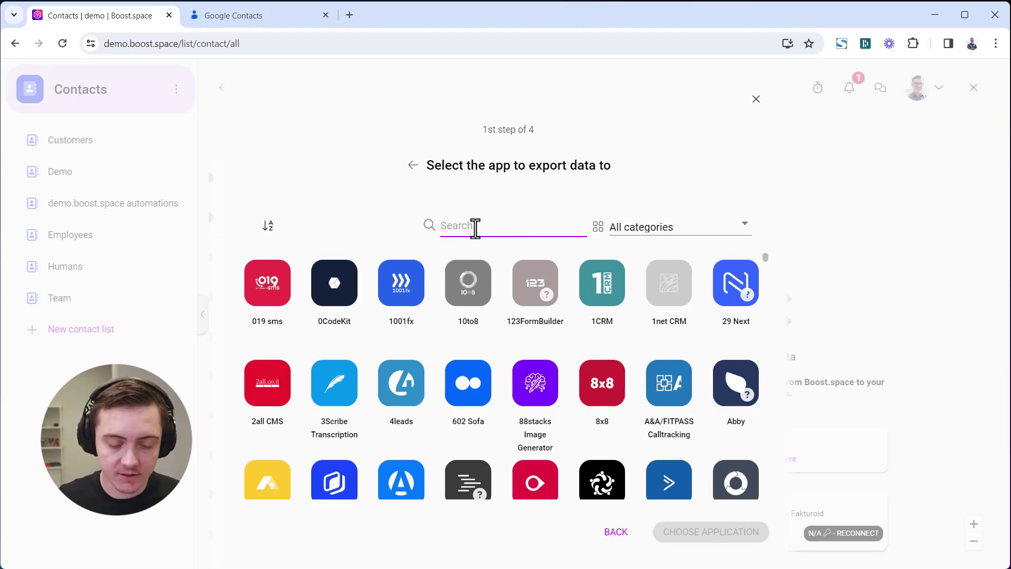
pyautogui.click(236, 27)
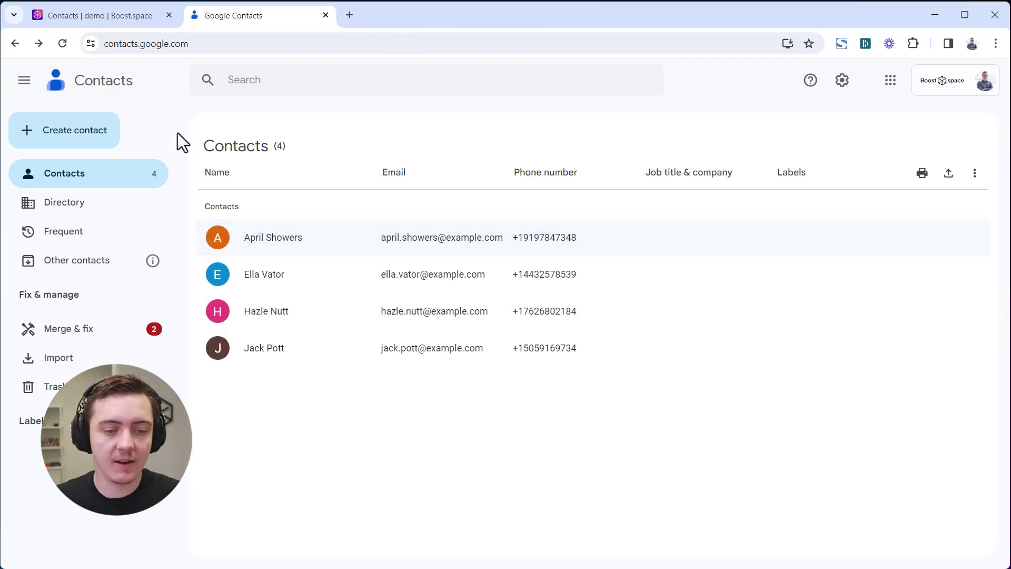
pyautogui.click(120, 26)
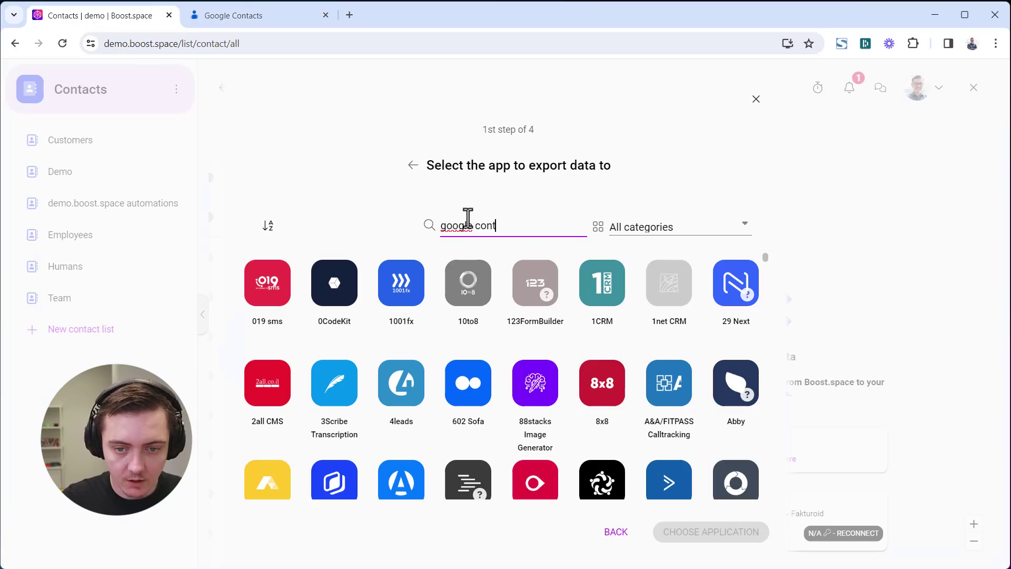
pyautogui.write('s')
pyautogui.click(279, 299)
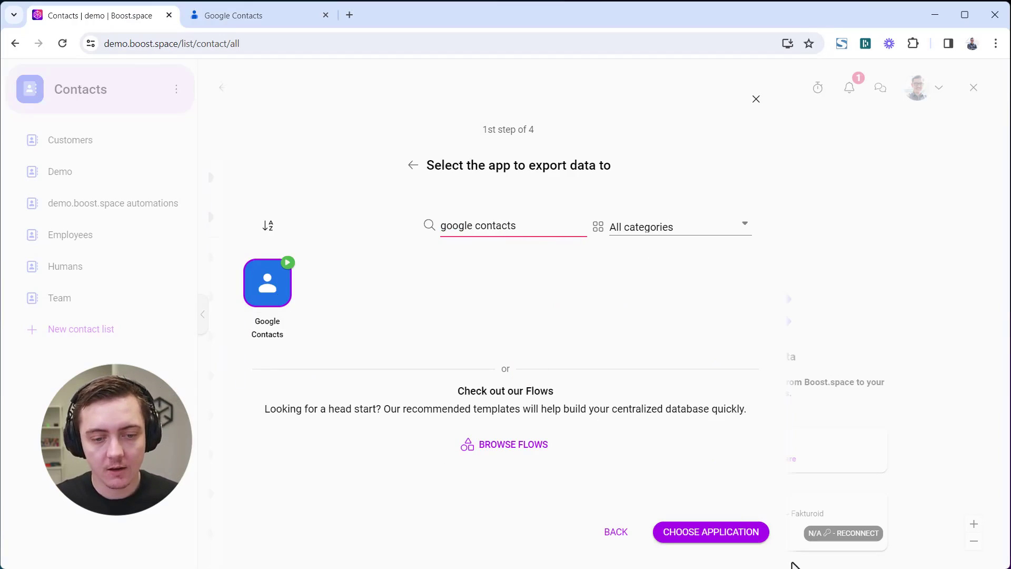
pyautogui.click(721, 537)
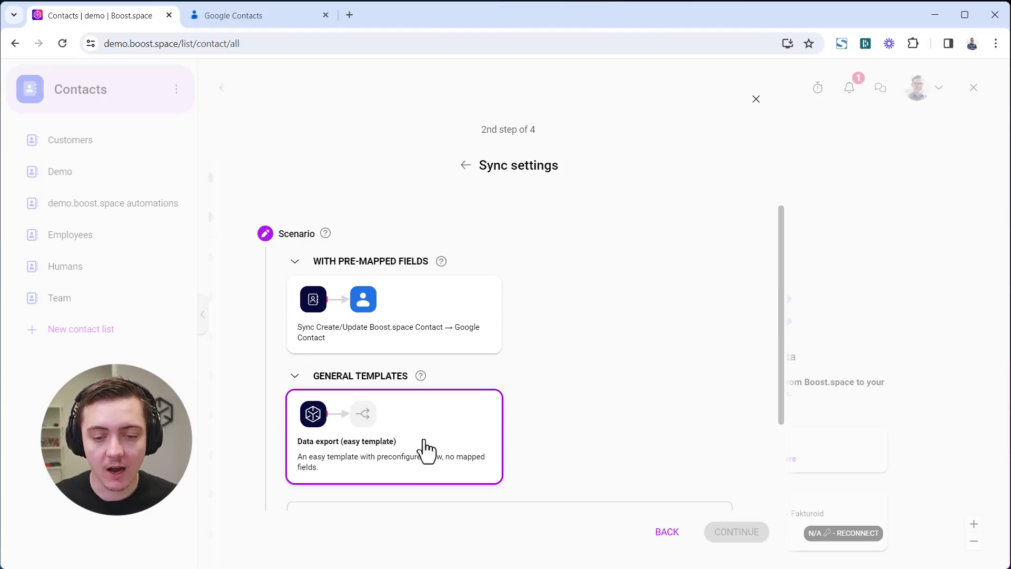
# Step: Choose the easy Data export template and confirm the Google Contacts (152) connection
pyautogui.scroll(-2, 580, 402)
pyautogui.click(505, 440)
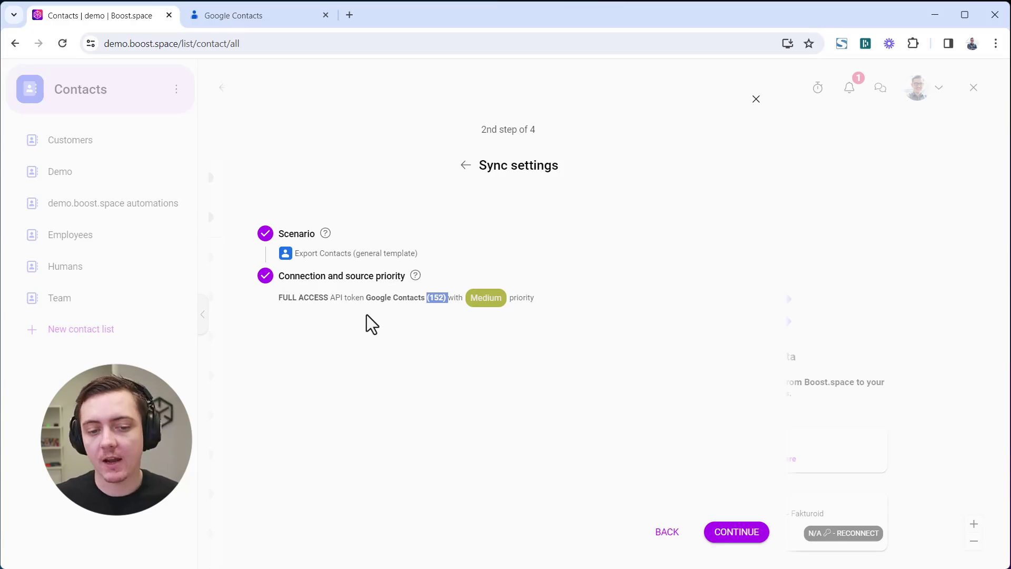
pyautogui.click(425, 315)
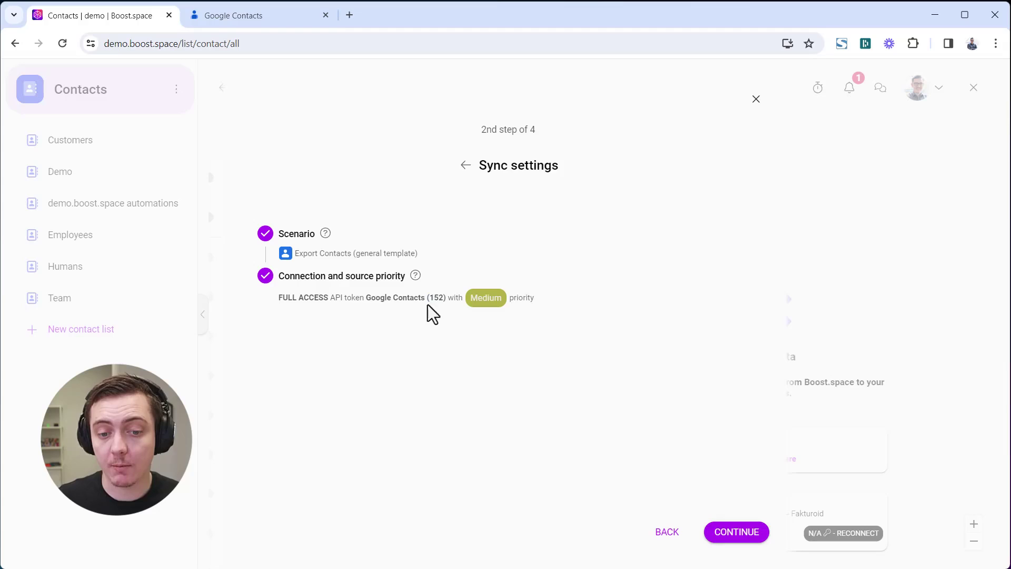
pyautogui.click(708, 542)
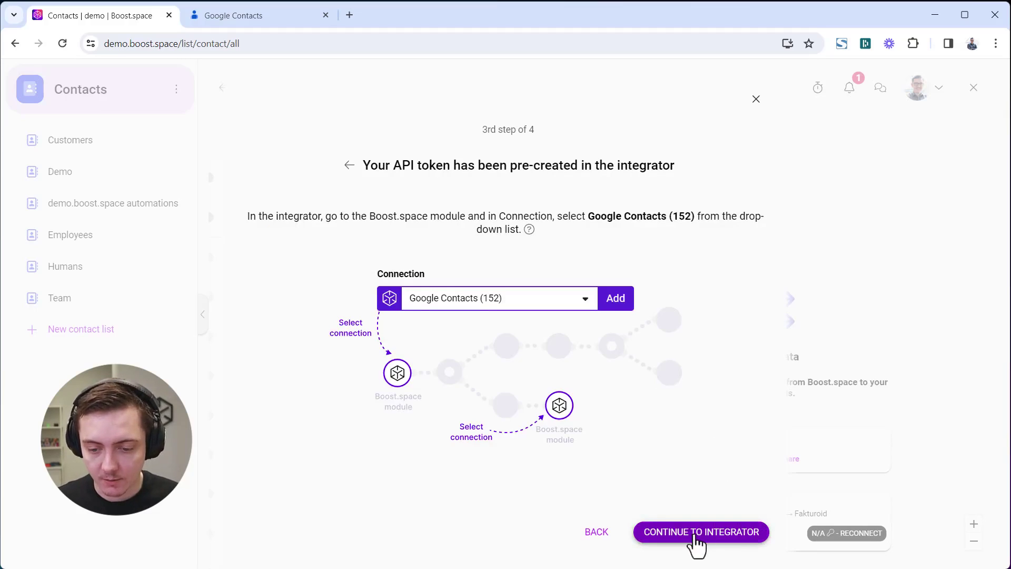
# Step: Start the integrator's guided setup and assign the Google Contacts (152) connection
pyautogui.click(691, 535)
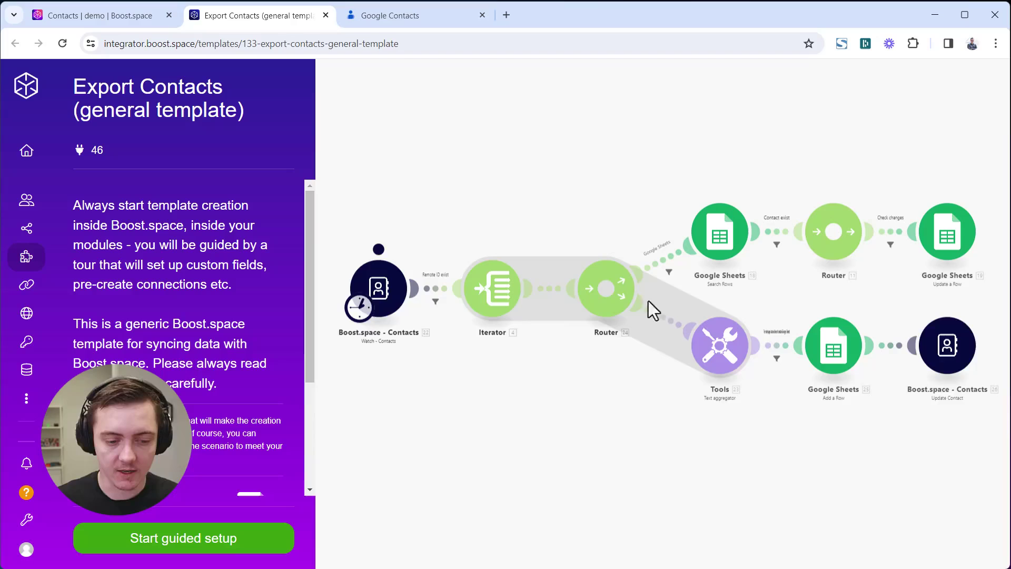
pyautogui.click(182, 540)
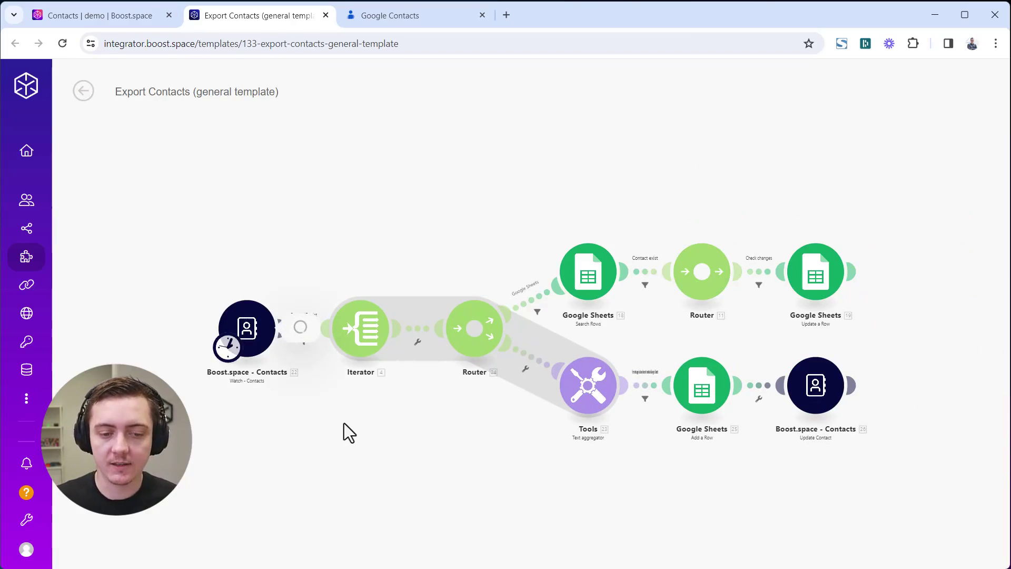
pyautogui.click(463, 279)
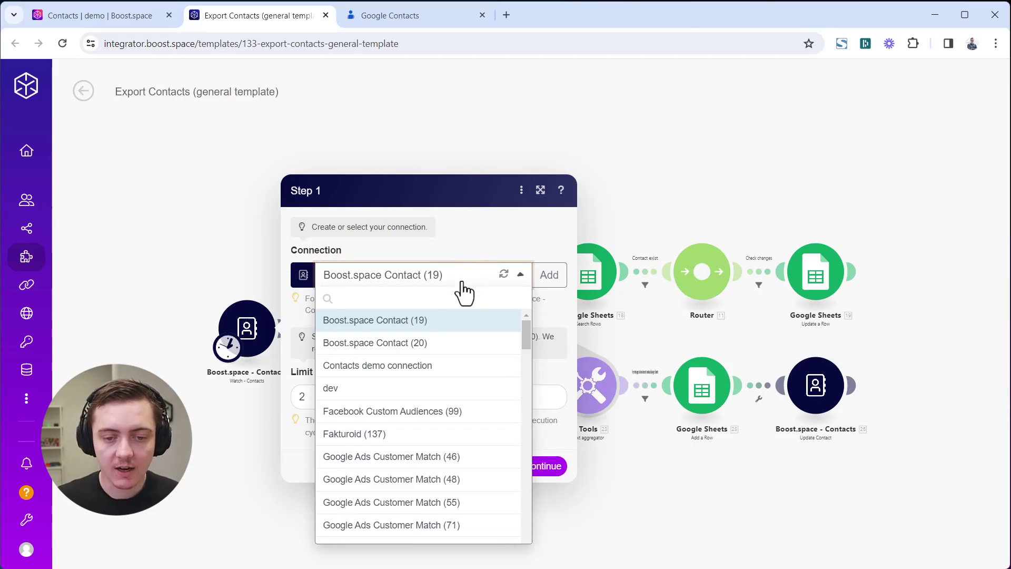
pyautogui.write('152')
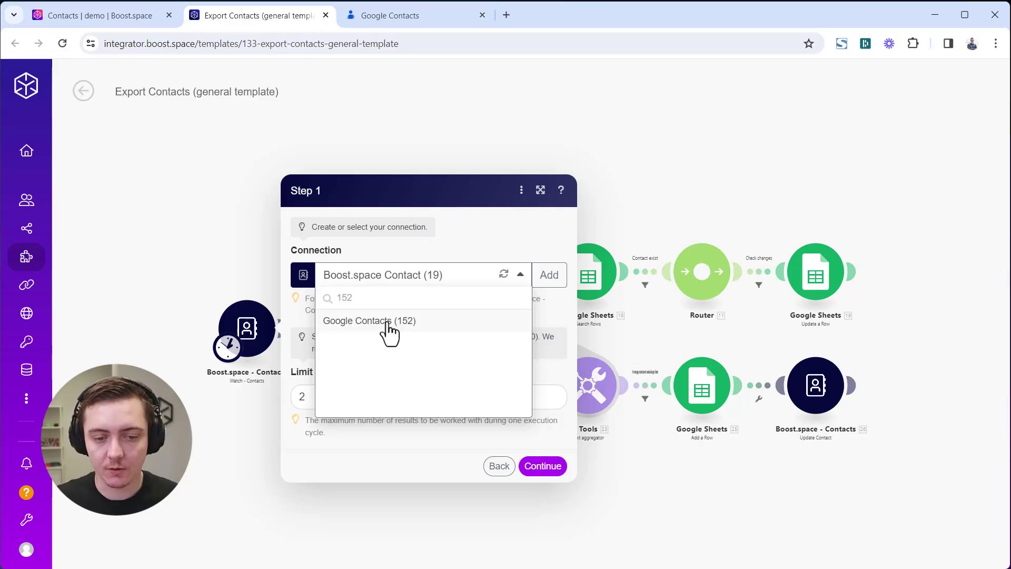
pyautogui.click(389, 322)
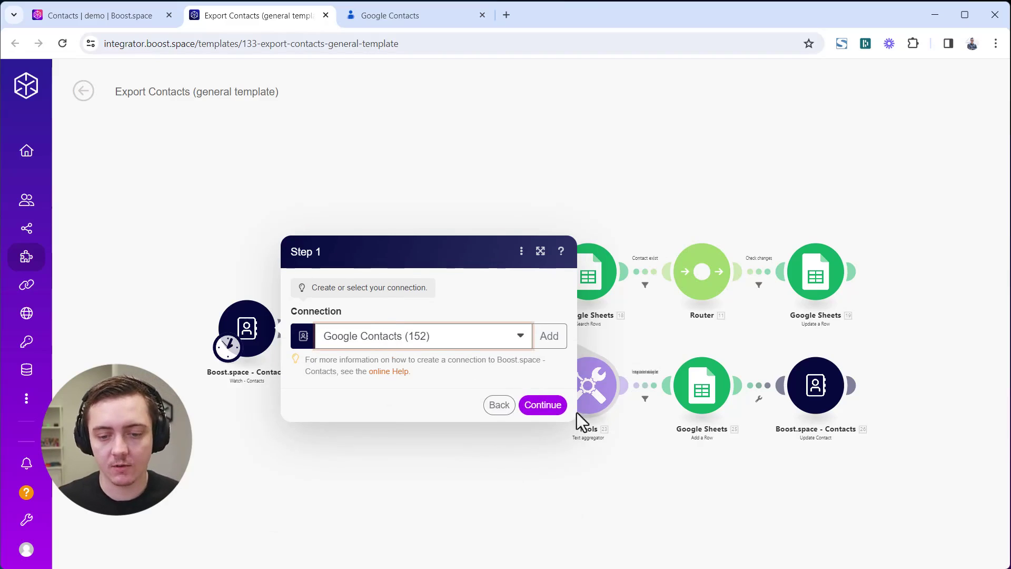
pyautogui.click(543, 408)
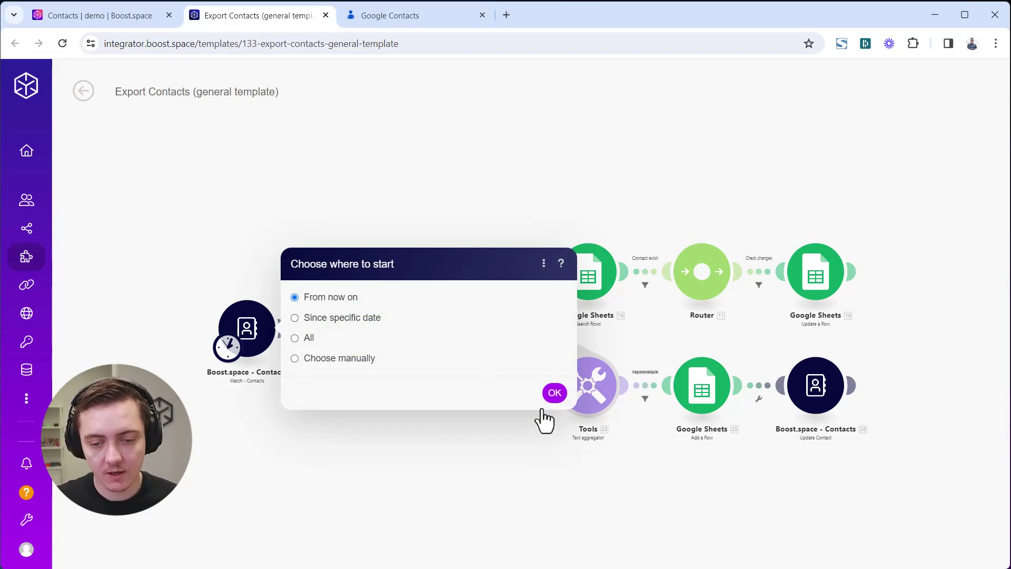
# Step: Start processing from all contacts and finish the setup to save the scenario
pyautogui.click(306, 339)
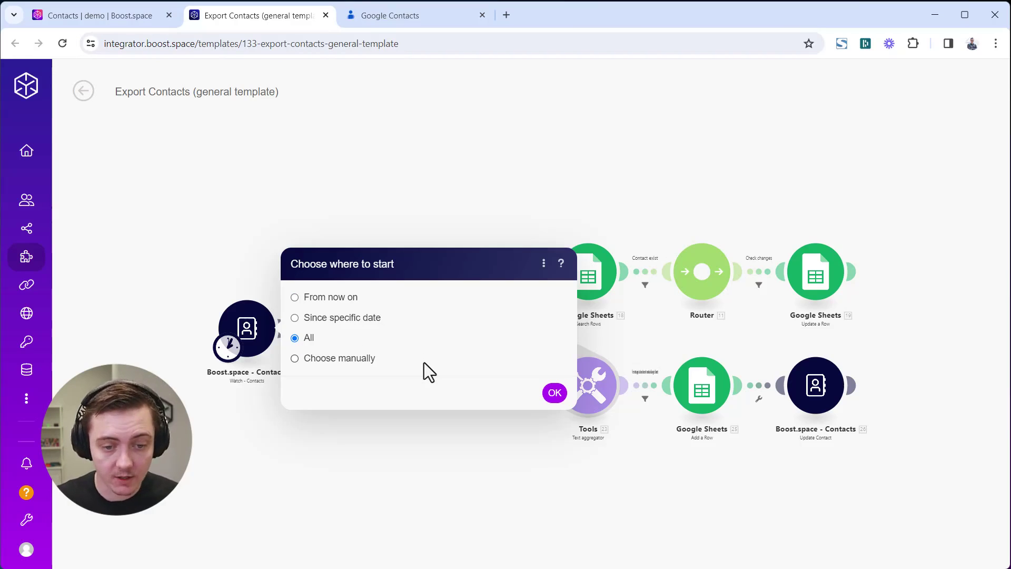
pyautogui.click(555, 393)
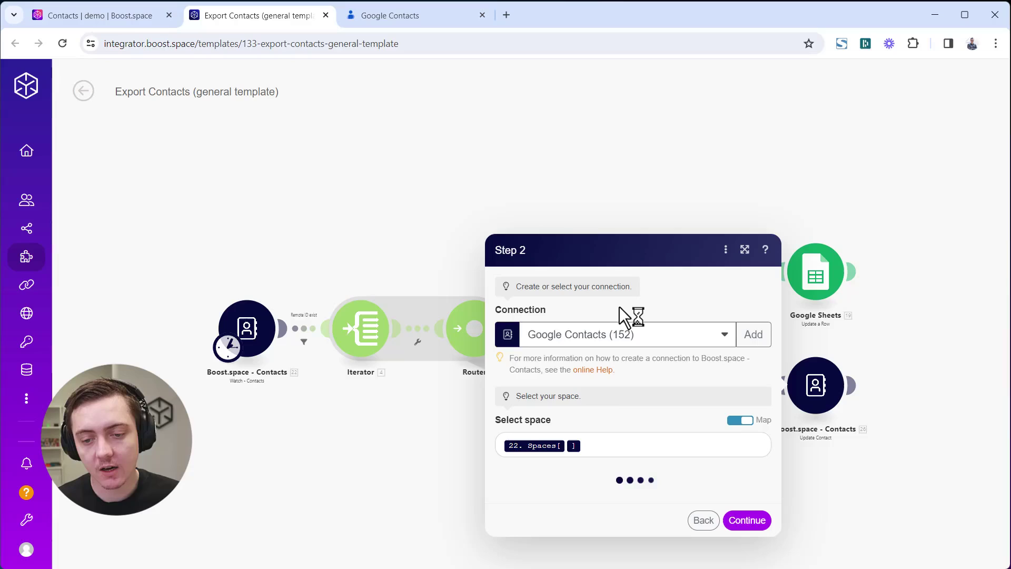
pyautogui.click(746, 515)
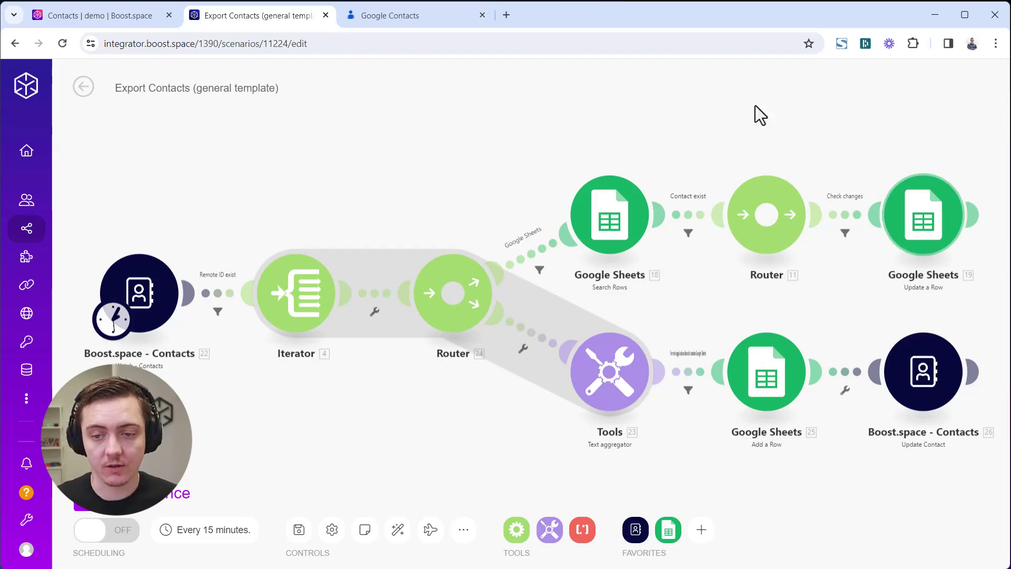
# Step: Place an unlinked Google Contacts Get a Contact module on the canvas above the flow
pyautogui.moveTo(754, 112); pyautogui.dragTo(524, 316)
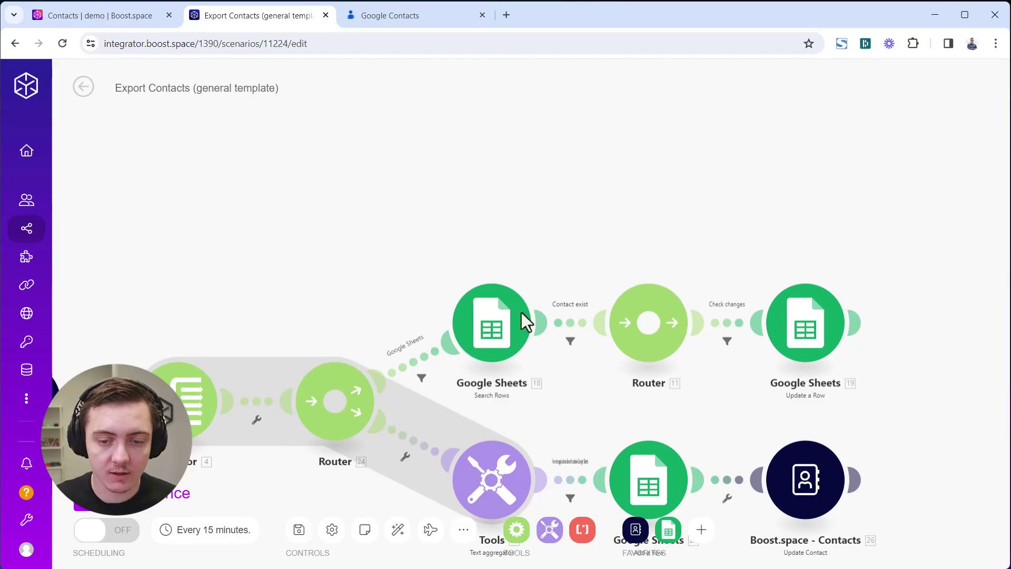
pyautogui.rightClick(394, 135)
pyautogui.click(435, 148)
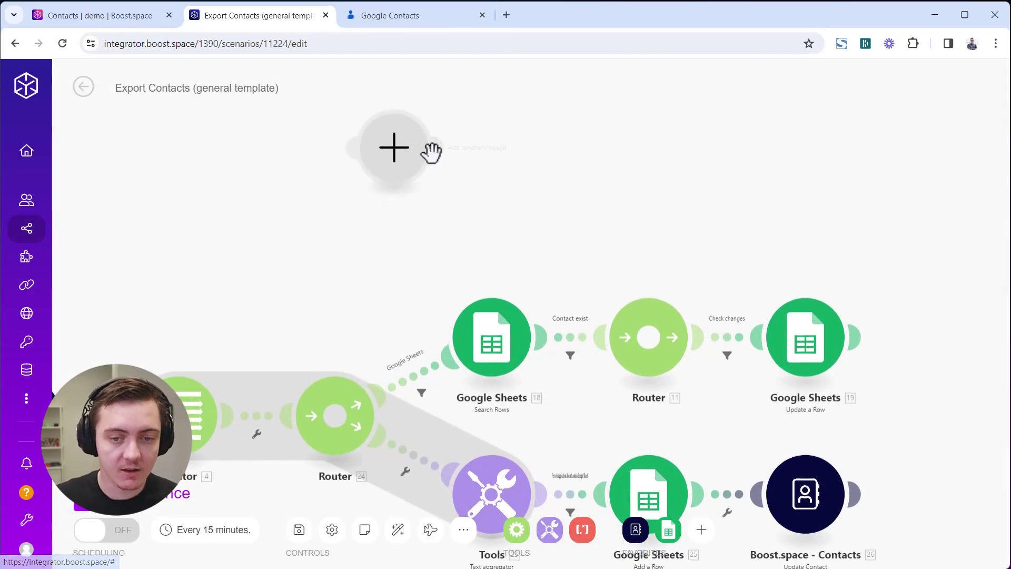
pyautogui.click(394, 174)
pyautogui.write('google conta')
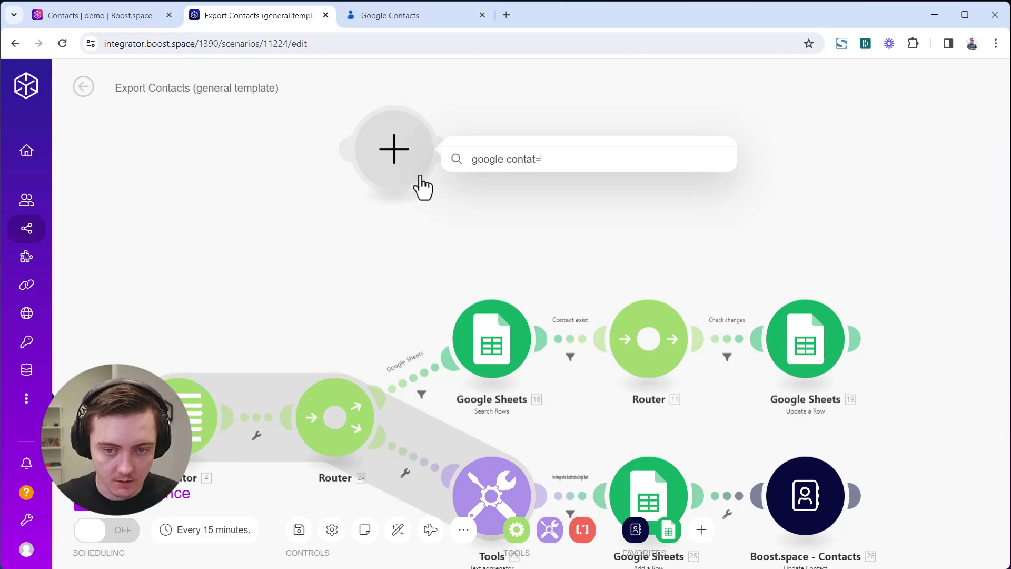
pyautogui.click(529, 131)
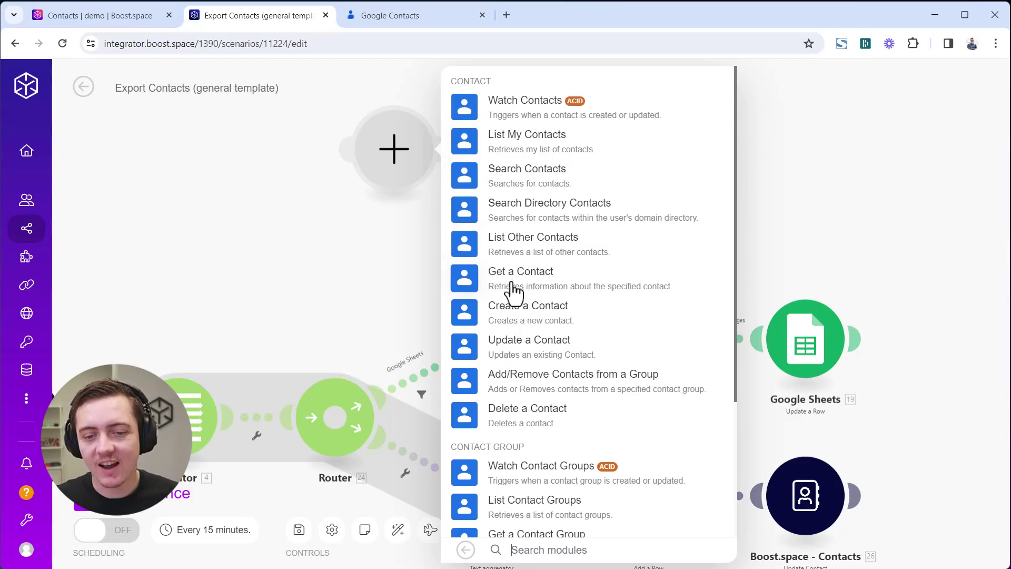
pyautogui.click(537, 287)
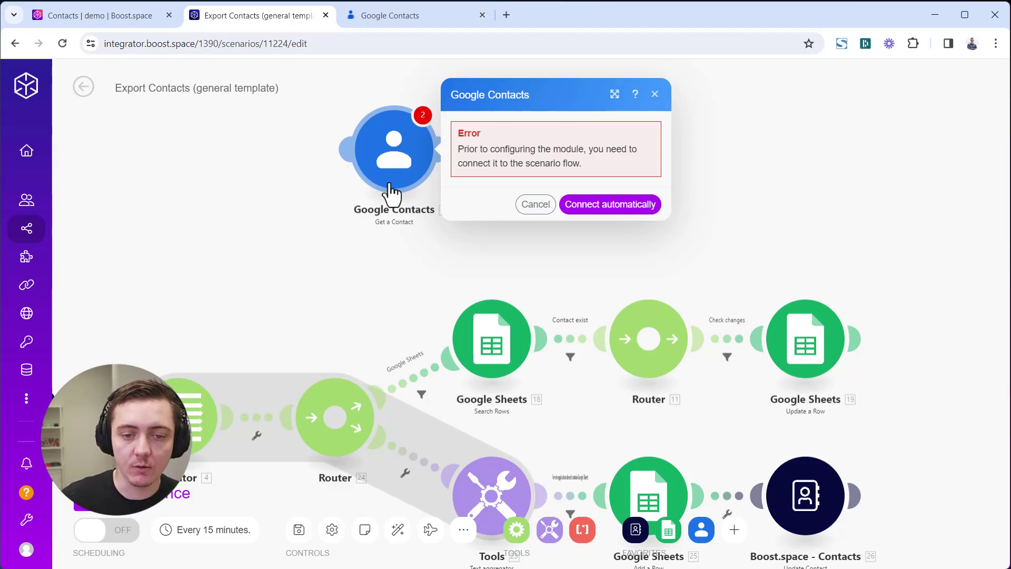
# Step: Unlink the Get a Contact module from the router and place it after Google Sheets 18
pyautogui.moveTo(390, 169); pyautogui.dragTo(337, 231)
pyautogui.rightClick(334, 345)
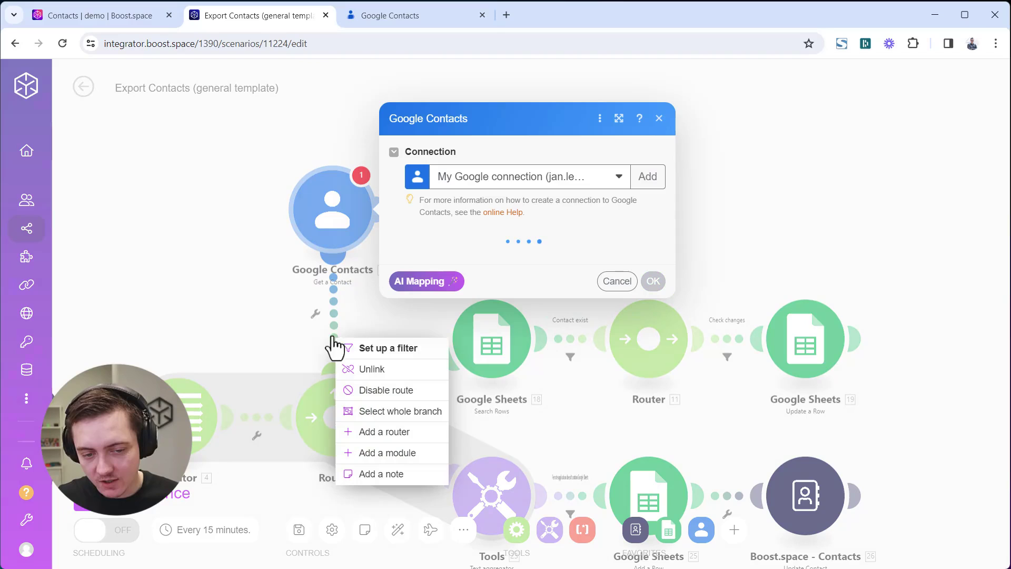
pyautogui.click(350, 369)
pyautogui.moveTo(337, 224); pyautogui.dragTo(569, 361)
pyautogui.moveTo(456, 227); pyautogui.dragTo(328, 159)
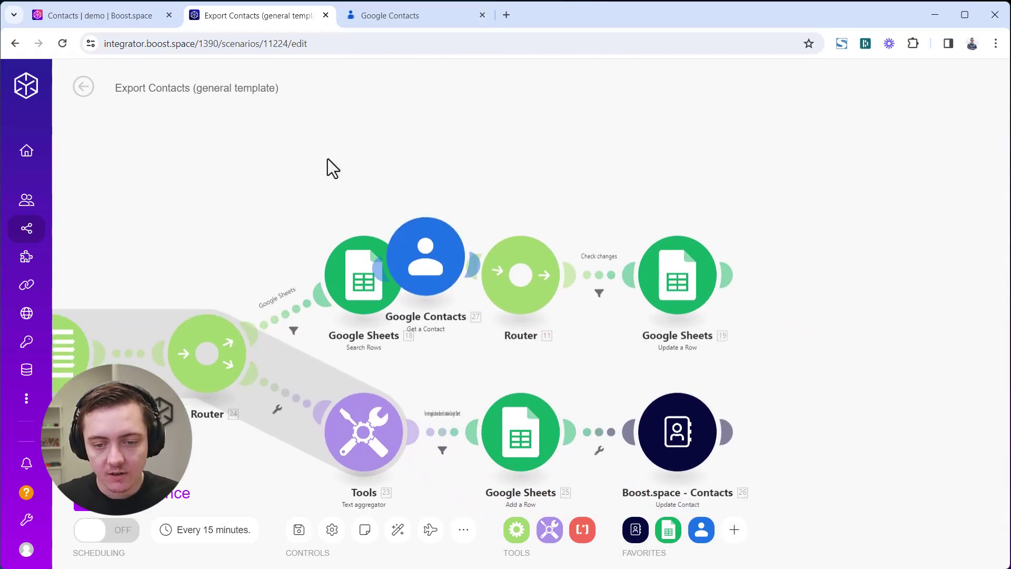
pyautogui.click(428, 267)
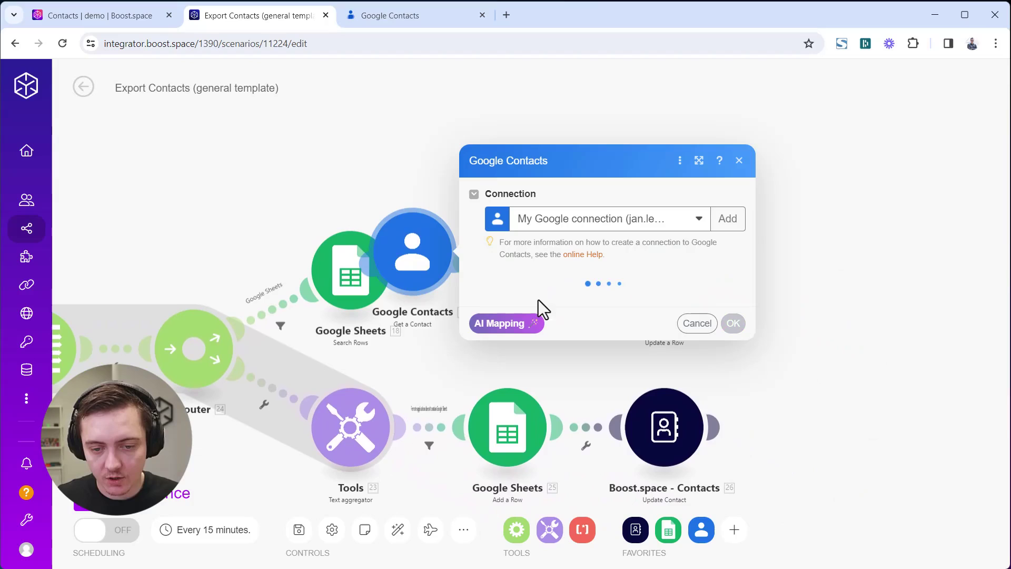
pyautogui.click(444, 128)
pyautogui.click(412, 253)
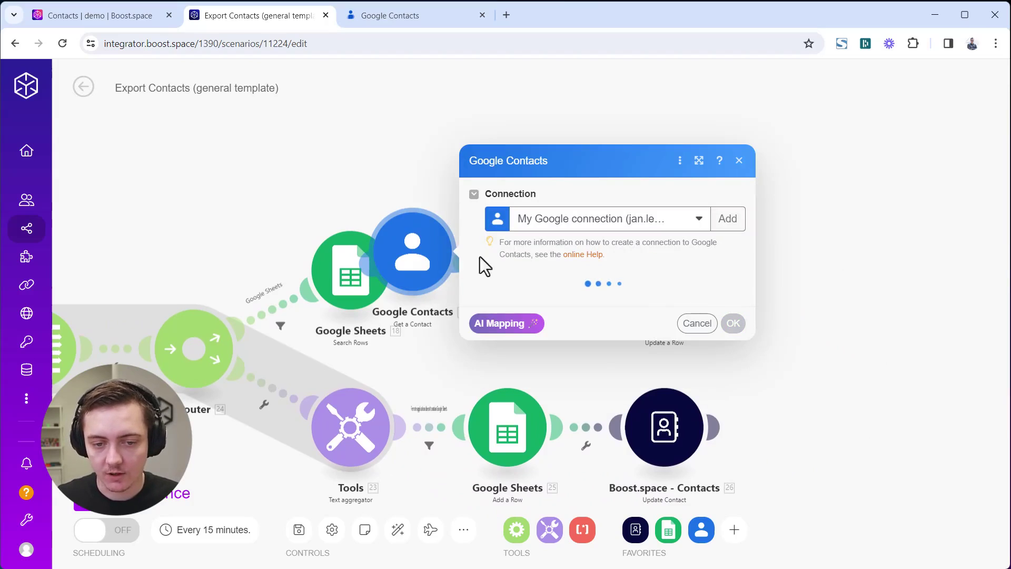
# Step: Switch Get a Contact to the working Google connection and map Contact ID to 4. Remote ID
pyautogui.click(697, 207)
pyautogui.scroll(-3, 707, 324)
pyautogui.scroll(-3, 708, 324)
pyautogui.click(582, 542)
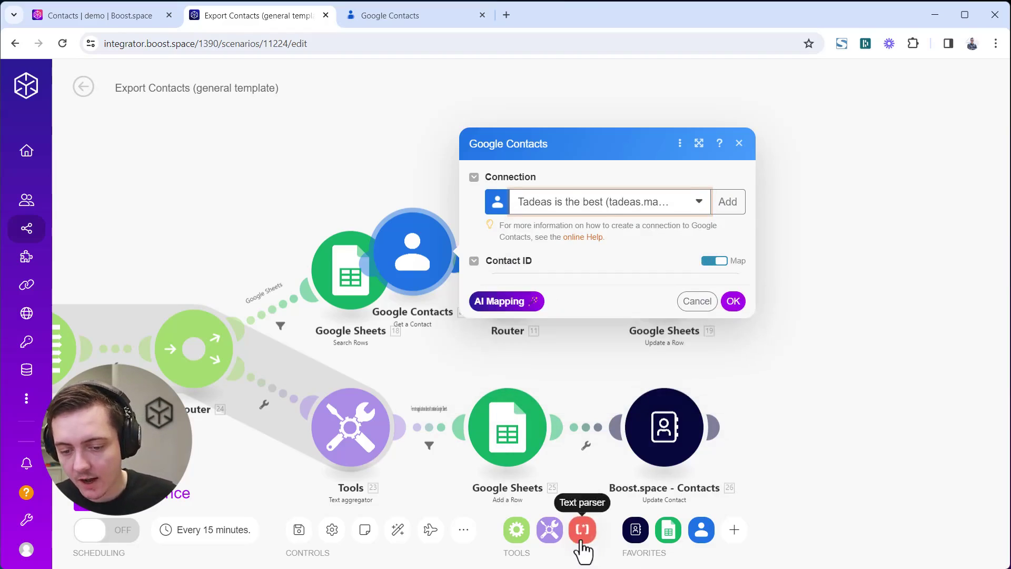
pyautogui.click(554, 308)
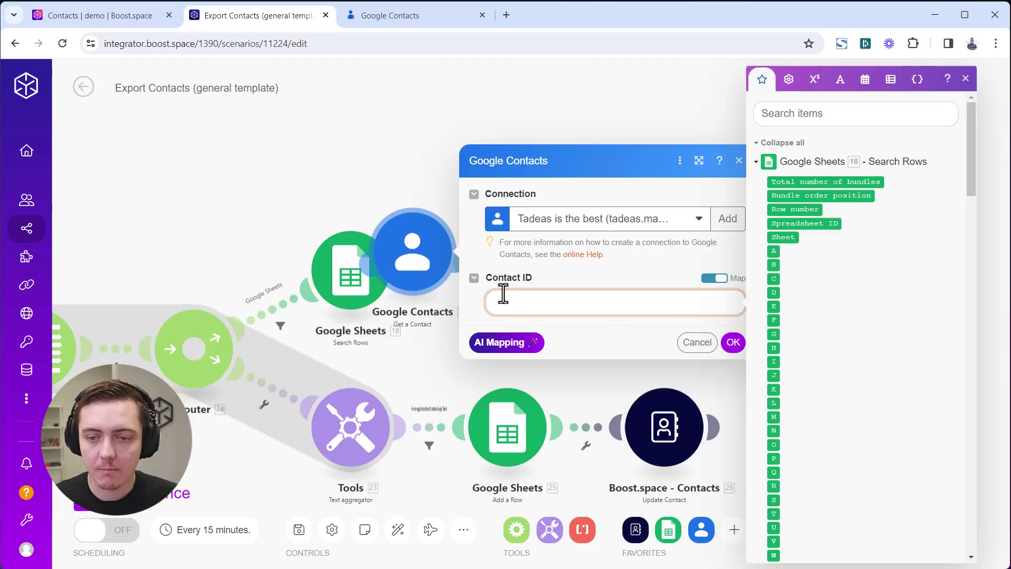
pyautogui.moveTo(970, 156); pyautogui.dragTo(972, 428)
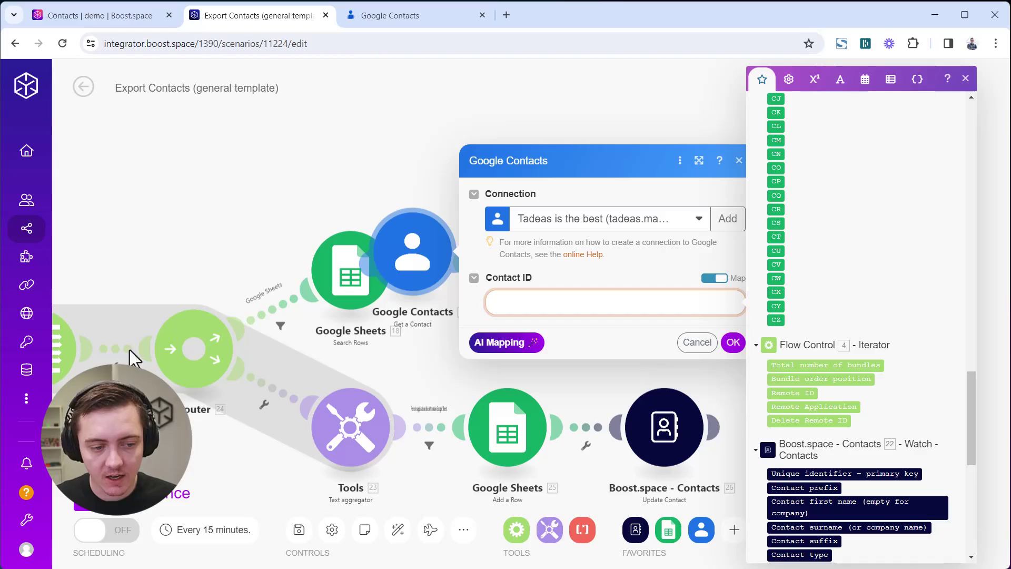
pyautogui.click(803, 393)
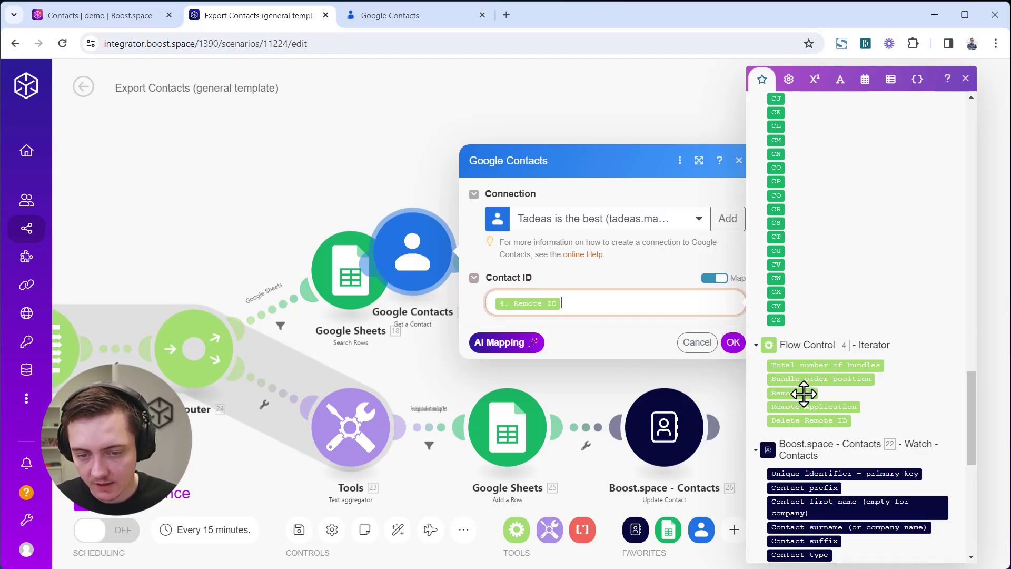
pyautogui.click(733, 343)
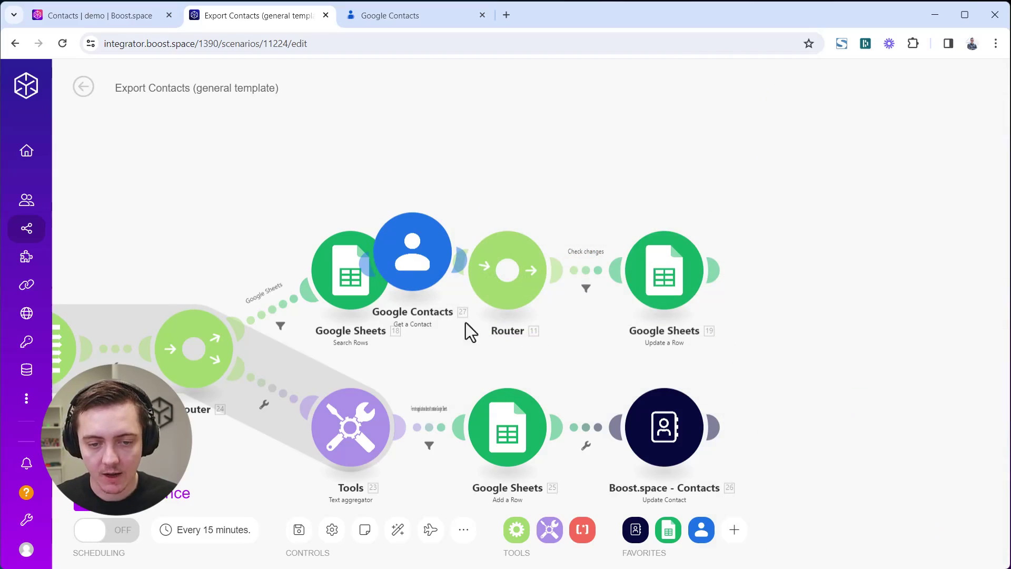
# Step: Delete the Google Sheets Search Rows step and link Get a Contact directly to the Router
pyautogui.rightClick(335, 300)
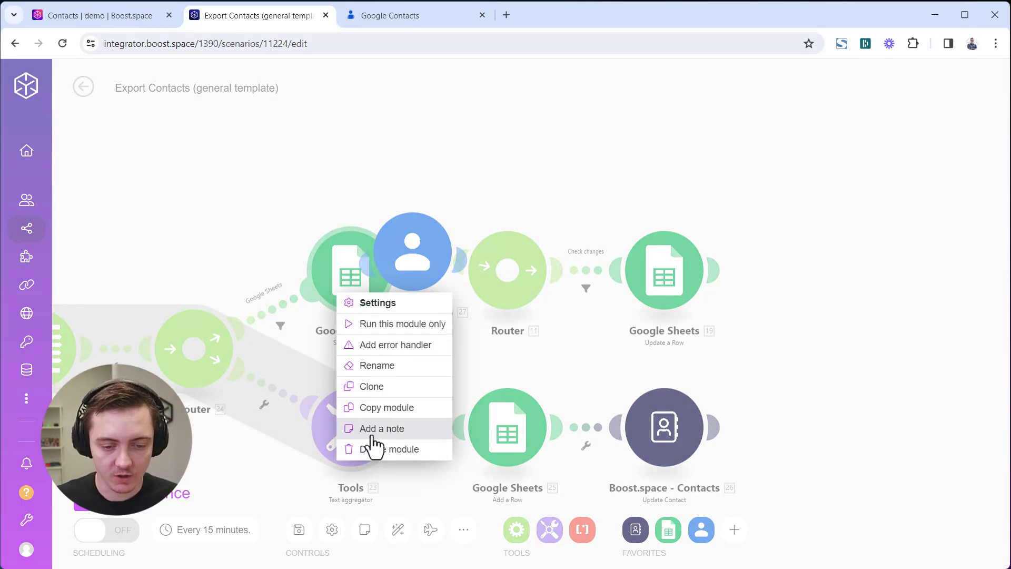
pyautogui.click(361, 448)
pyautogui.moveTo(399, 273); pyautogui.dragTo(363, 305)
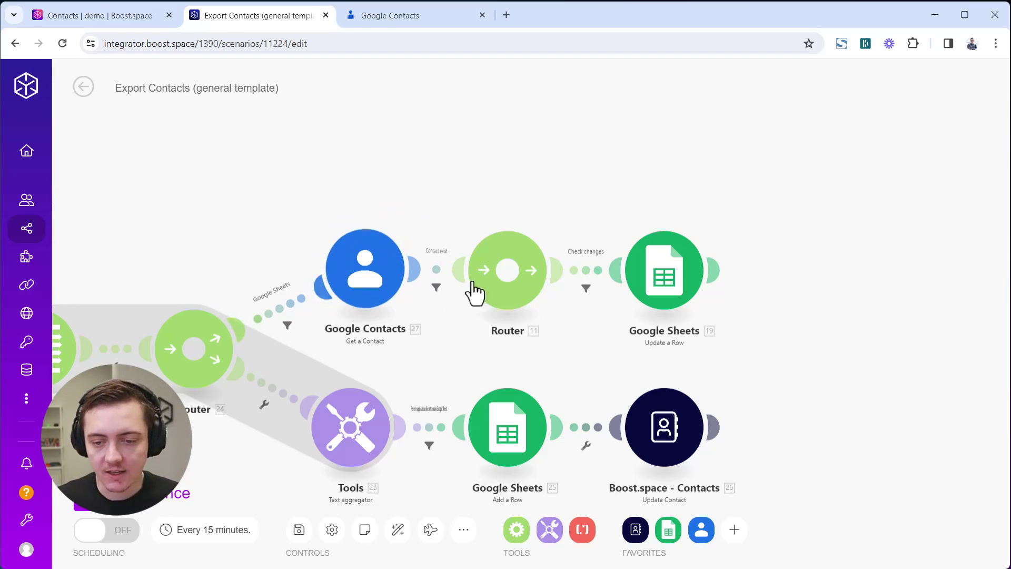
pyautogui.rightClick(846, 145)
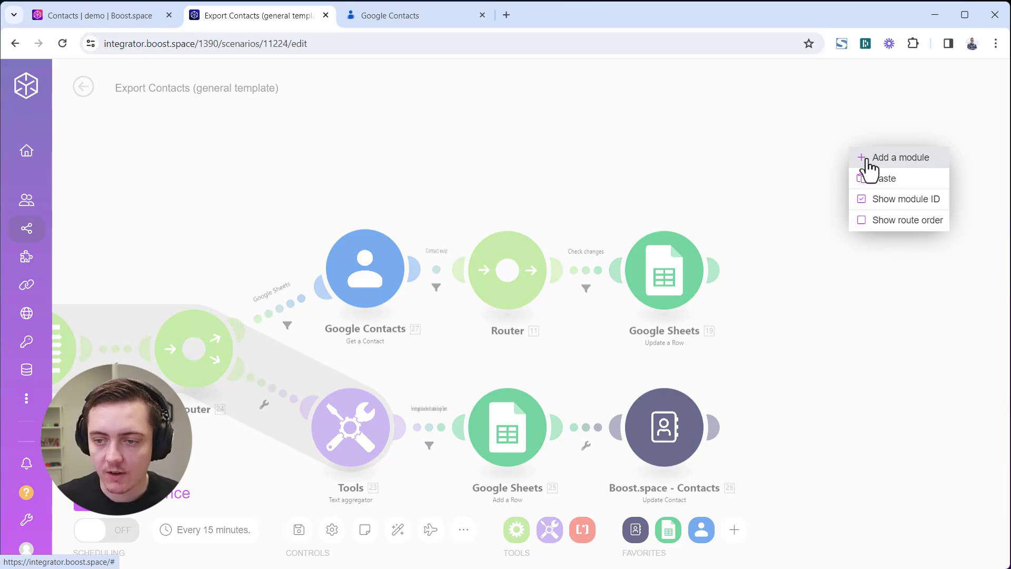
# Step: Add a Google Contacts Update a Contact module after the Update a Row step
pyautogui.click(768, 312)
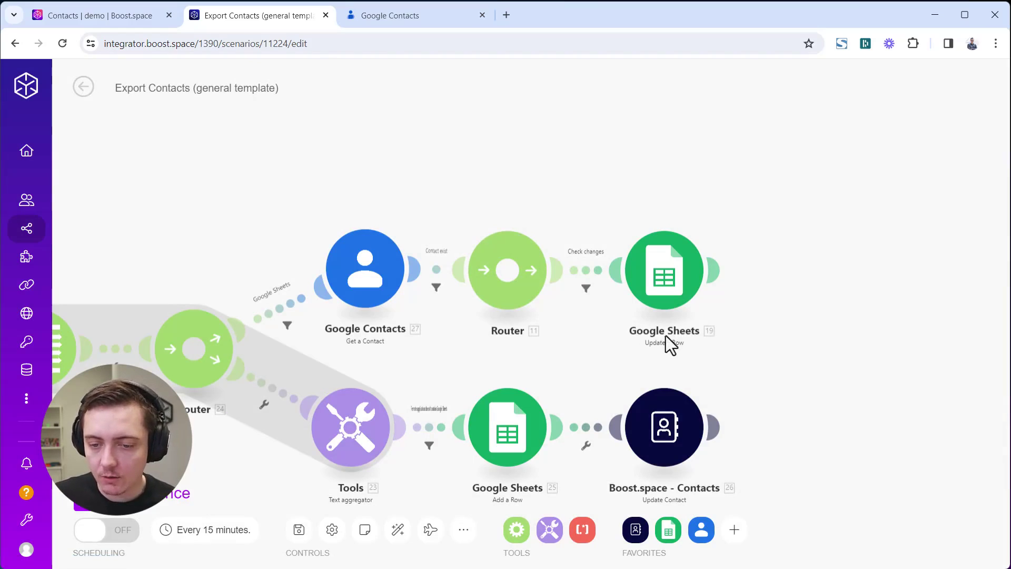
pyautogui.rightClick(825, 144)
pyautogui.click(850, 155)
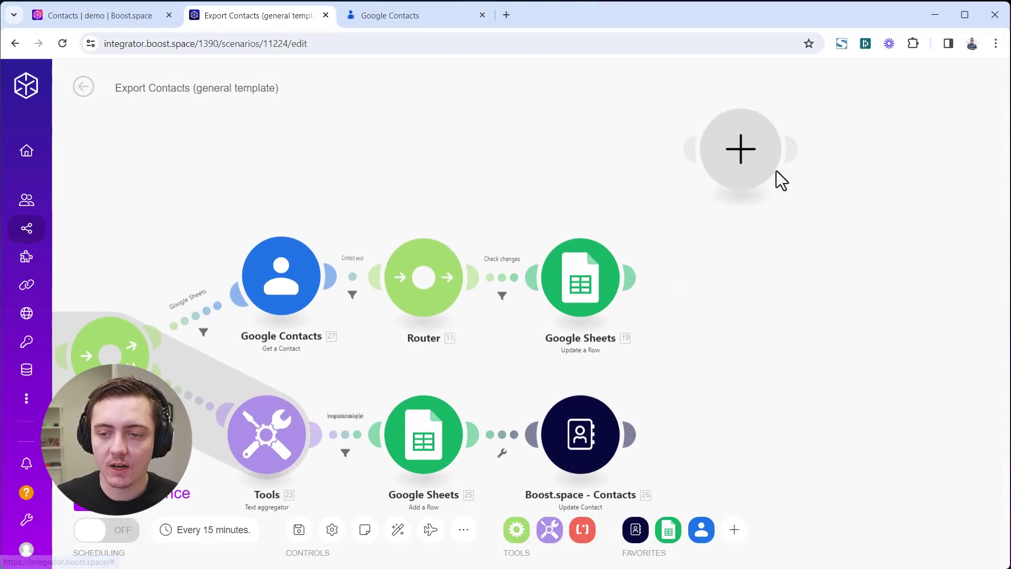
pyautogui.click(742, 156)
pyautogui.click(547, 158)
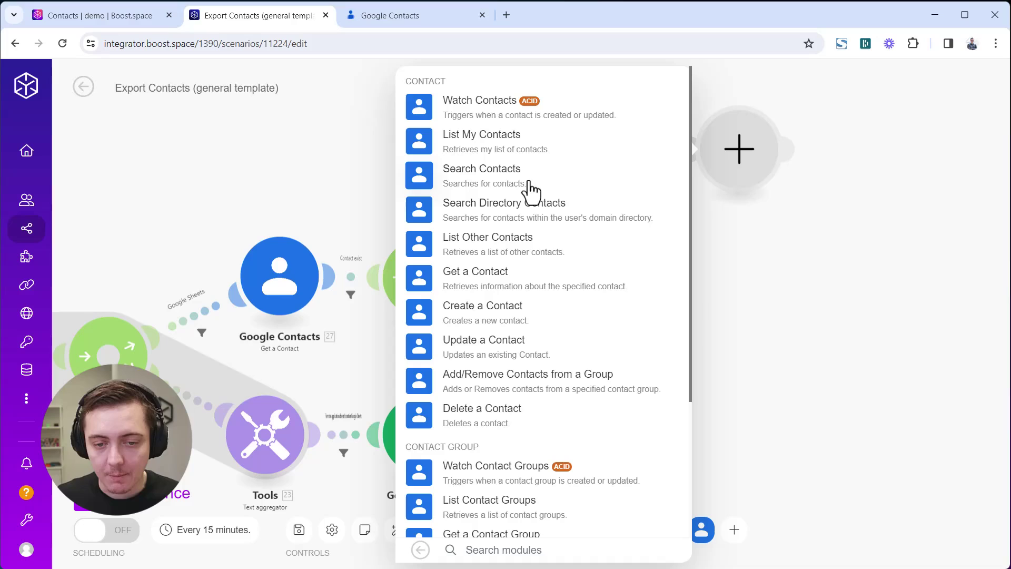
pyautogui.click(492, 352)
pyautogui.moveTo(732, 163); pyautogui.dragTo(713, 279)
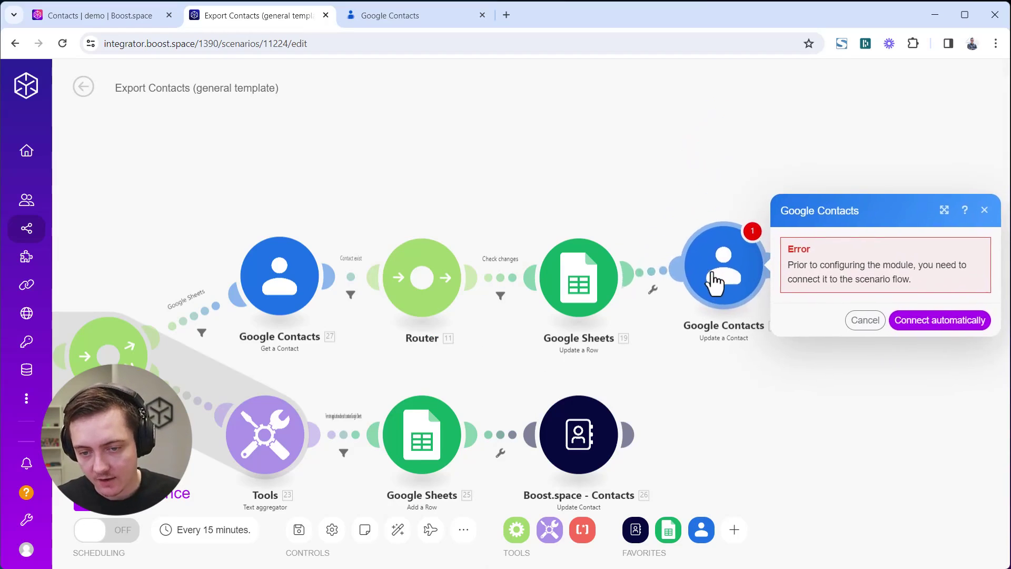
pyautogui.click(695, 292)
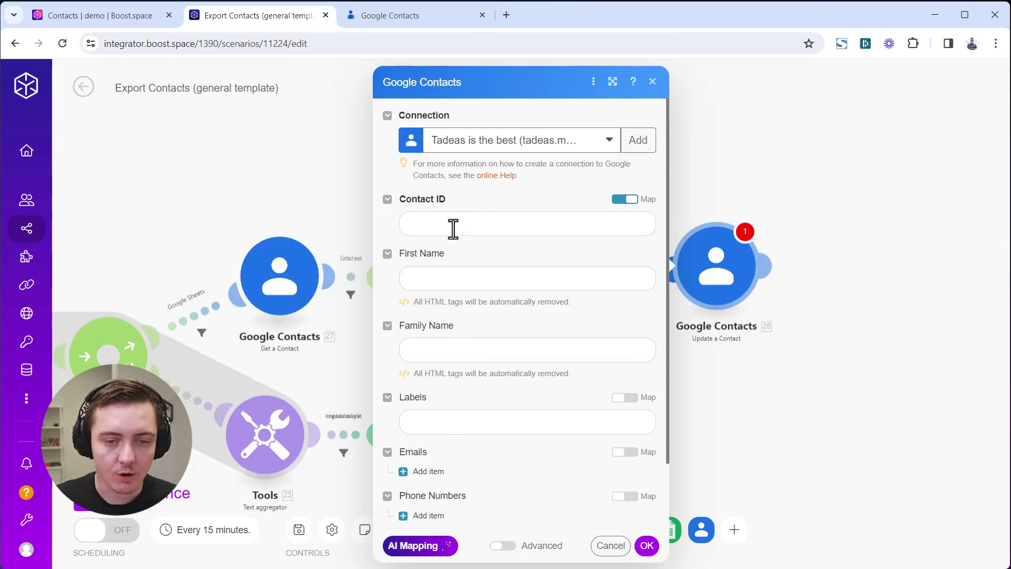
# Step: Map Get a Contact's Contact ID and the Boost.space first name into Contact ID and First Name
pyautogui.click(473, 227)
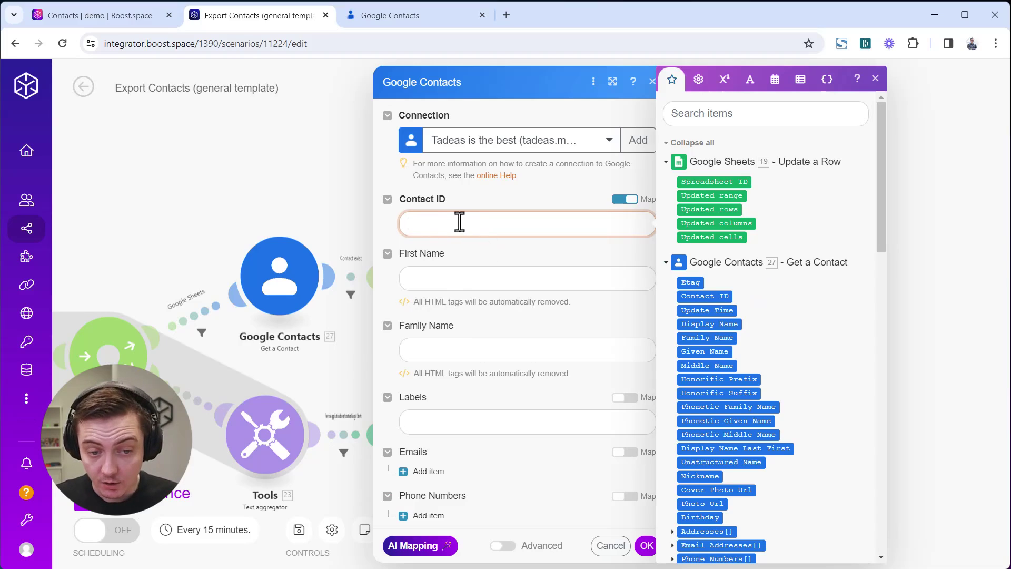
pyautogui.click(698, 297)
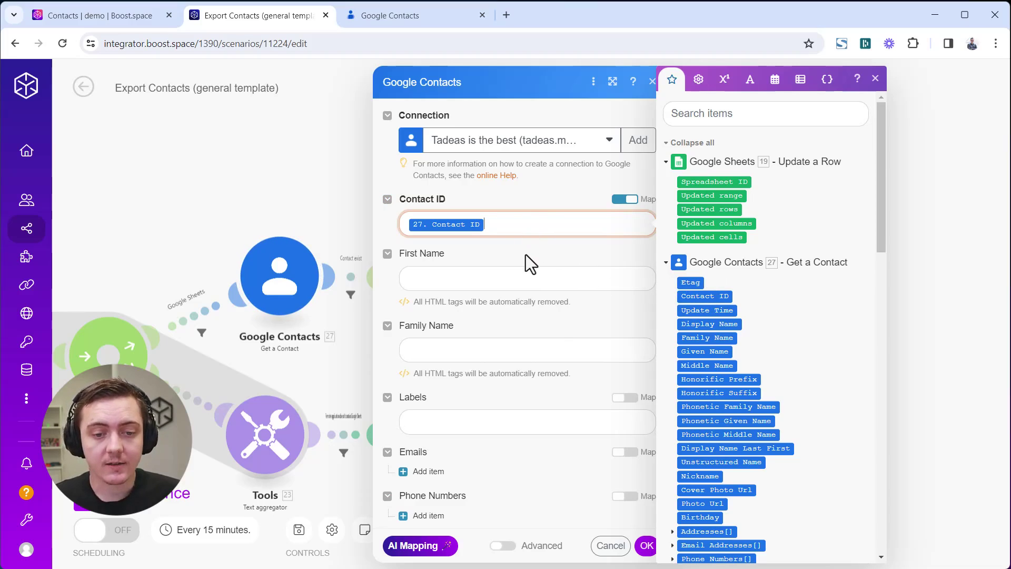
pyautogui.click(479, 282)
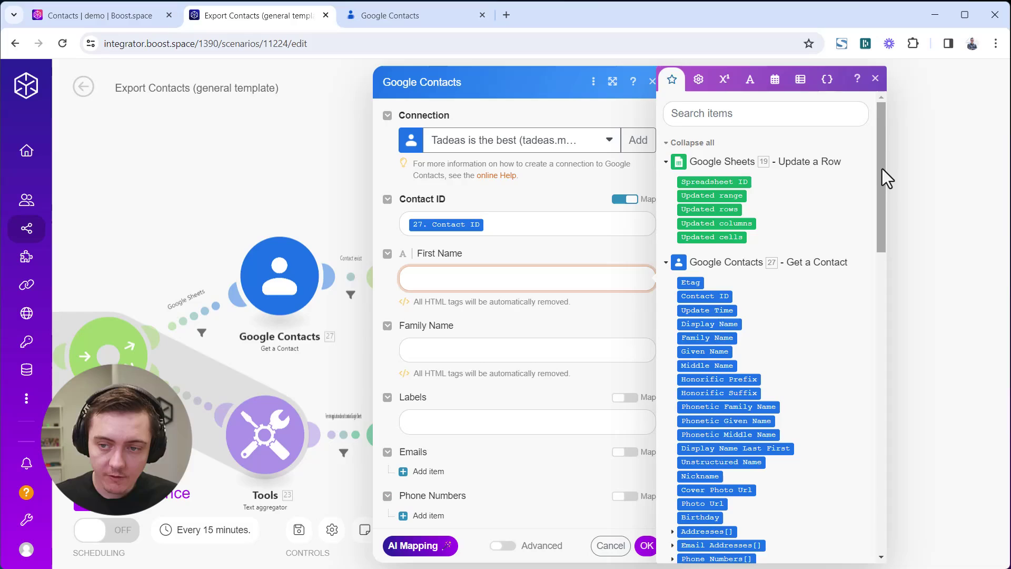
pyautogui.moveTo(882, 169); pyautogui.dragTo(936, 430)
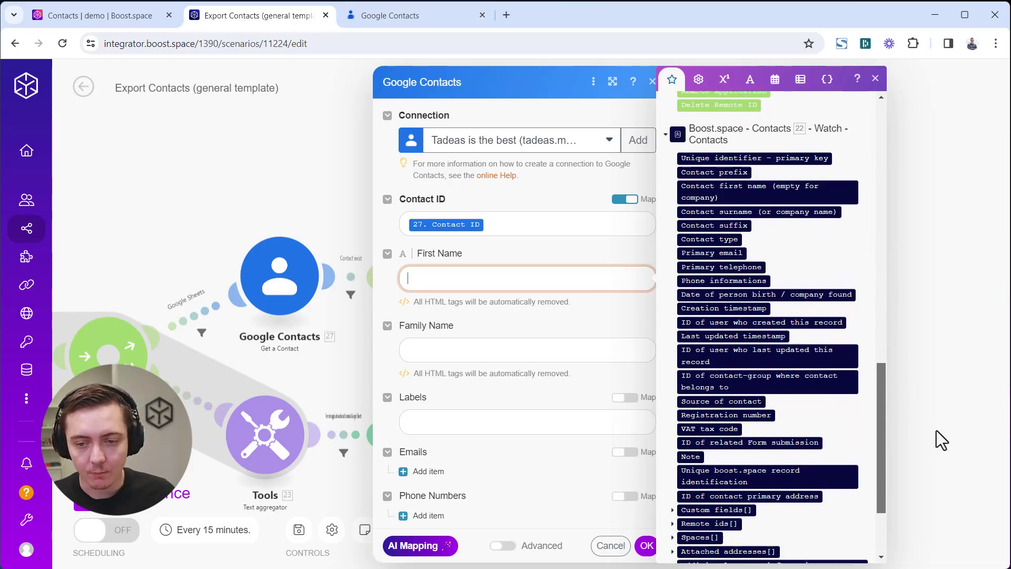
pyautogui.scroll(-3, 705, 405)
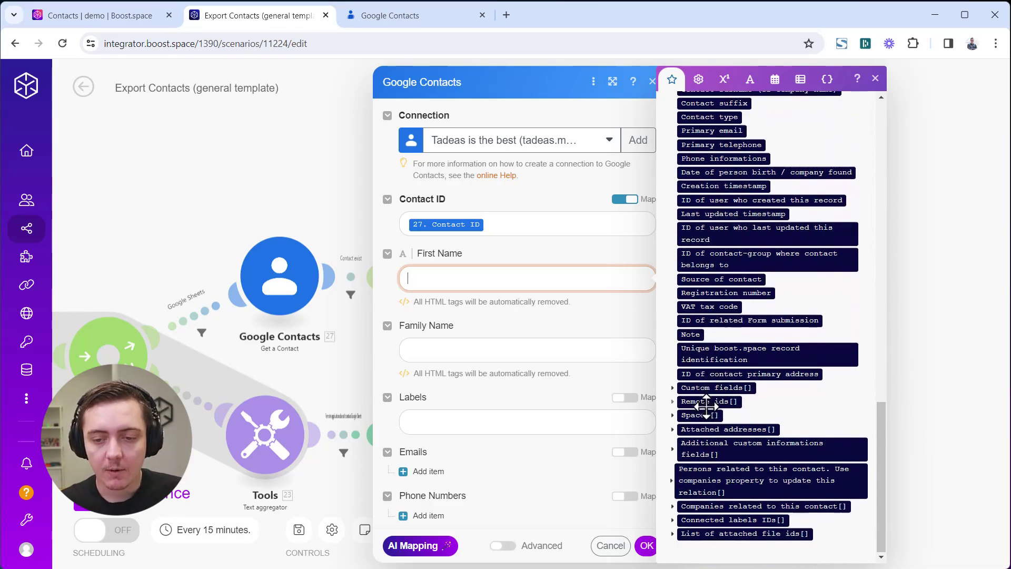
pyautogui.scroll(3, 706, 406)
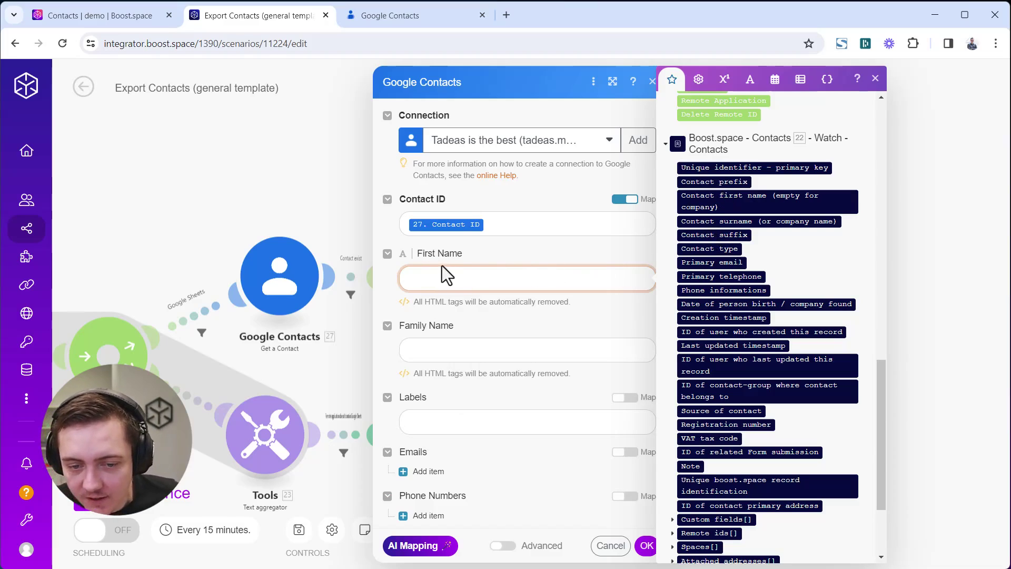
pyautogui.click(710, 203)
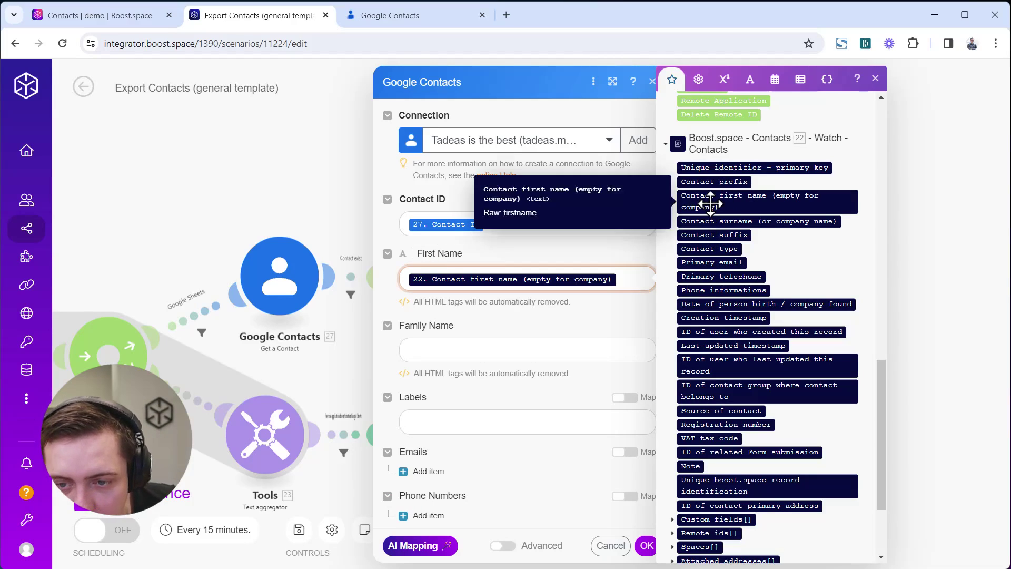
# Step: Map '22. Contact surname (or company name)' into Family Name and clear the search
pyautogui.click(452, 349)
pyautogui.moveTo(882, 207); pyautogui.dragTo(855, 467)
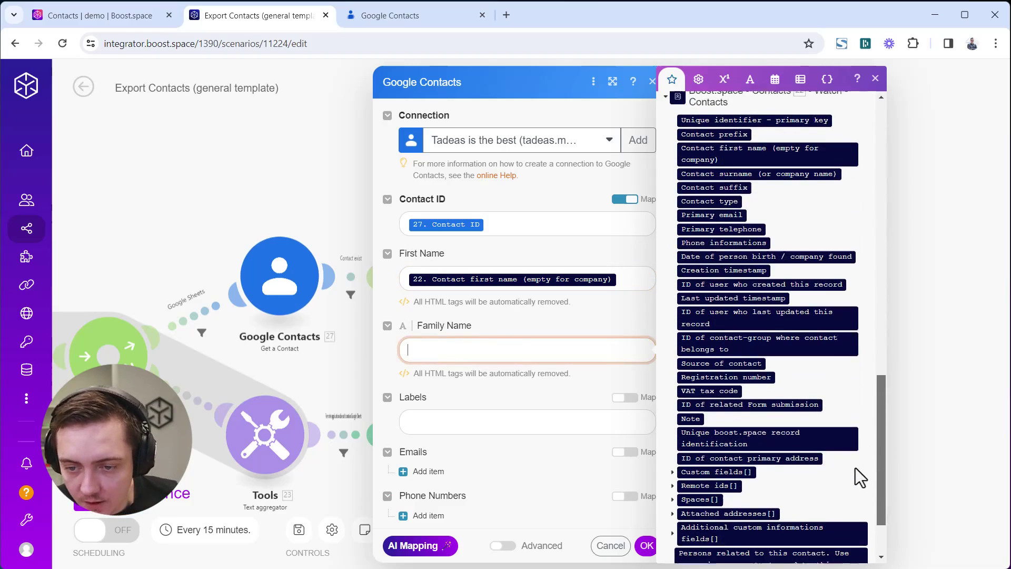
pyautogui.moveTo(883, 423); pyautogui.dragTo(870, 165)
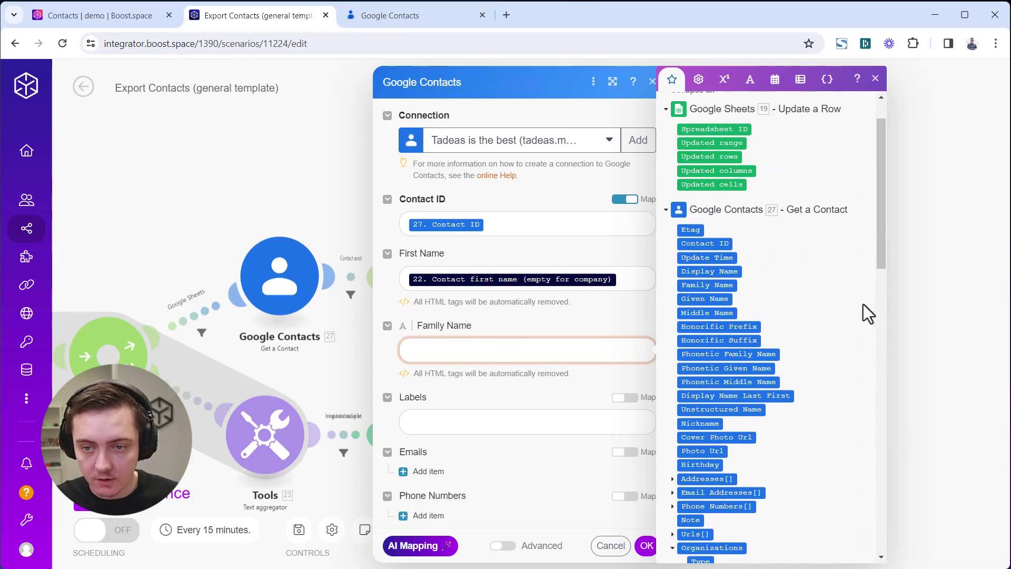
pyautogui.scroll(2, 783, 110)
pyautogui.click(782, 111)
pyautogui.write('fam')
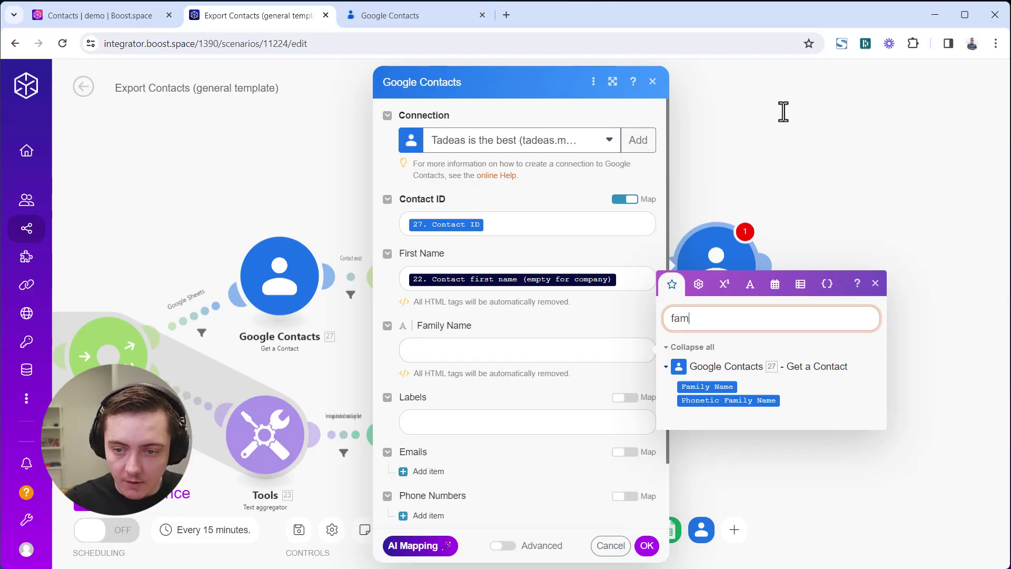
pyautogui.press('BackSpace')
pyautogui.press('BackSpace')
pyautogui.press('BackSpace')
pyautogui.write('sur')
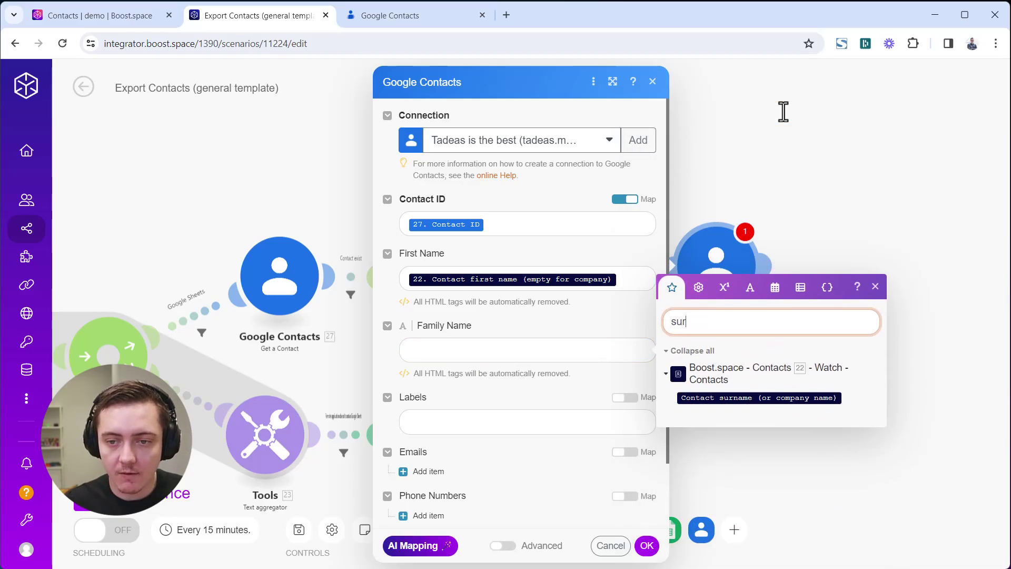
pyautogui.moveTo(749, 400)
pyautogui.mouseDown()
pyautogui.moveTo(662, 390)
pyautogui.moveTo(730, 399)
pyautogui.mouseUp()
pyautogui.click(731, 399)
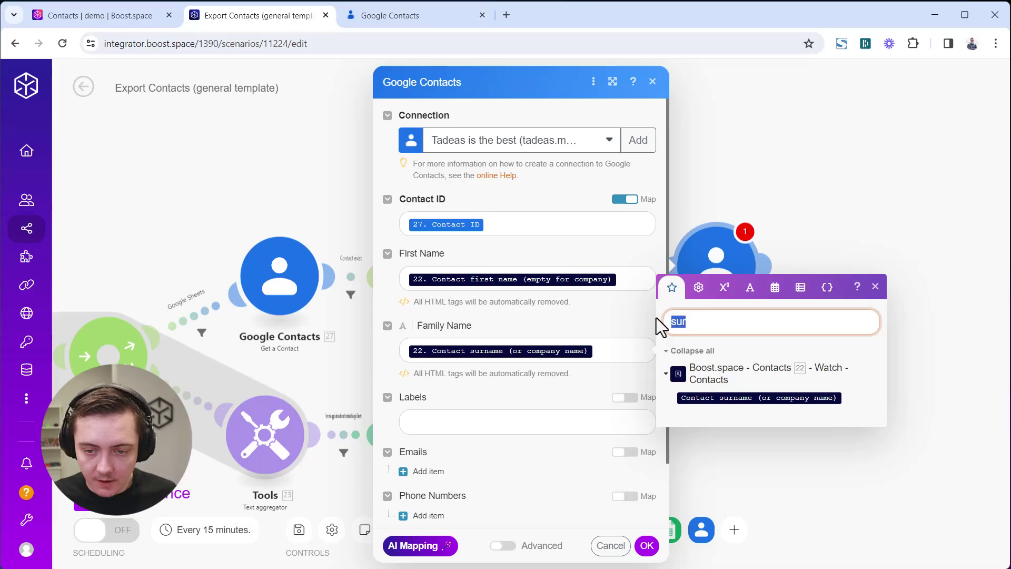
pyautogui.doubleClick(727, 330)
pyautogui.press('BackSpace')
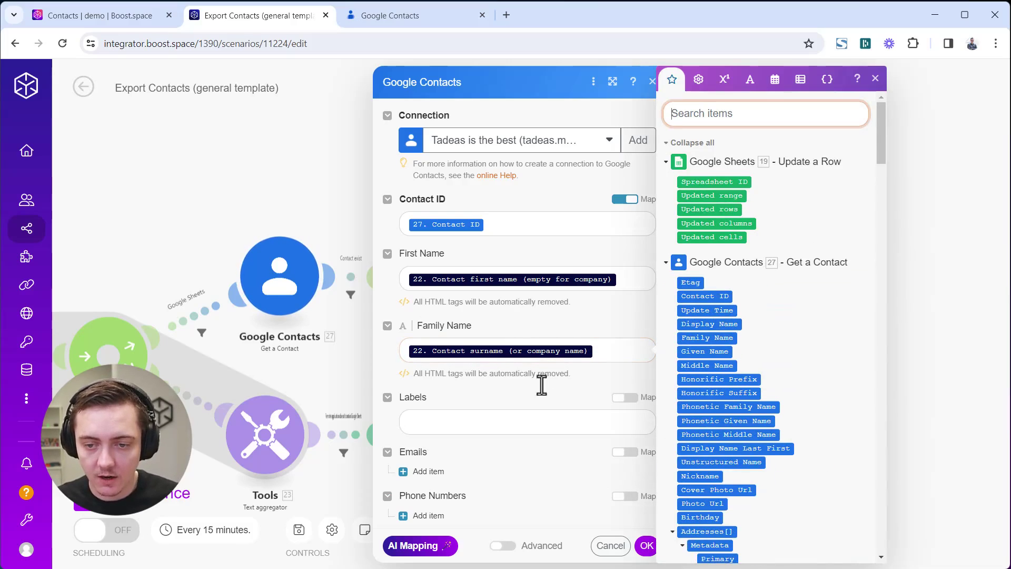
pyautogui.scroll(-1, 534, 389)
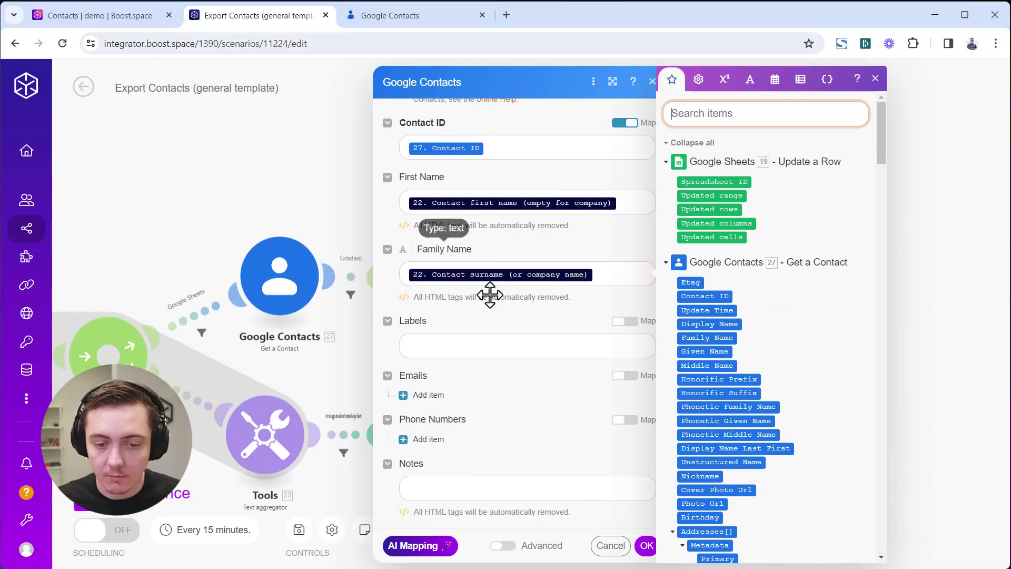
# Step: Enable the advanced contact fields and add an item under Emails
pyautogui.click(502, 545)
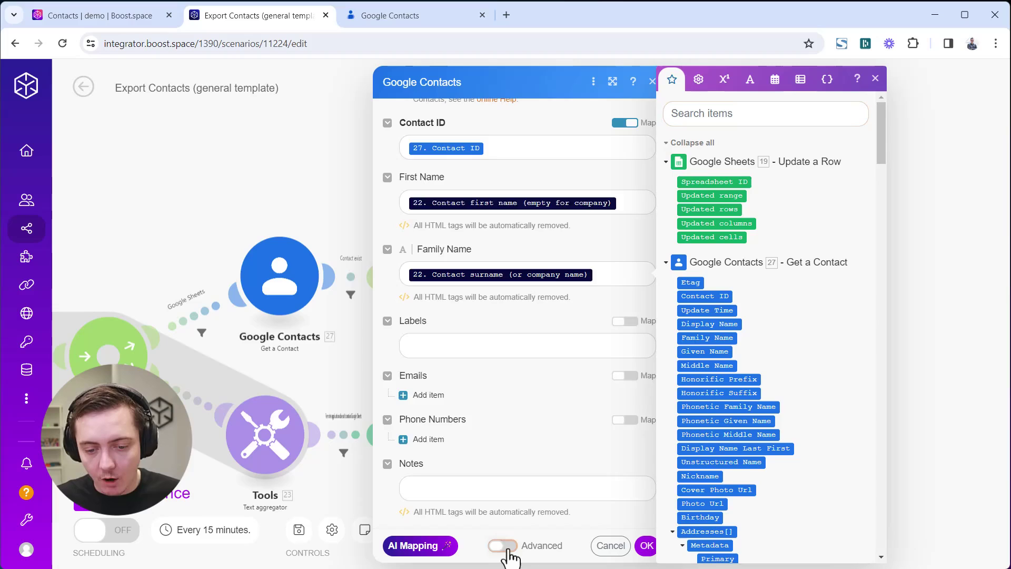
pyautogui.scroll(-20, 492, 350)
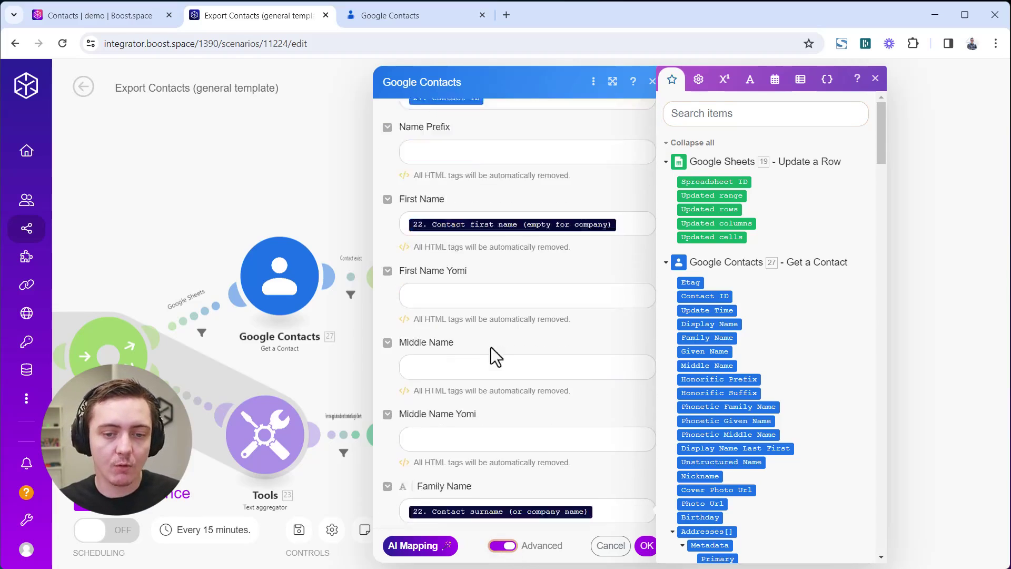
pyautogui.scroll(-9, 499, 354)
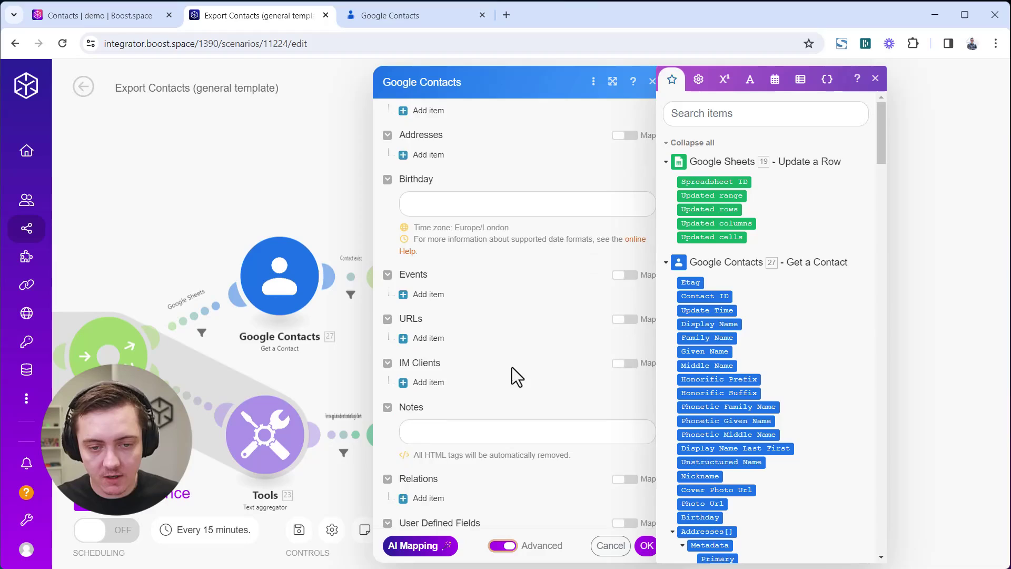
pyautogui.scroll(3, 511, 367)
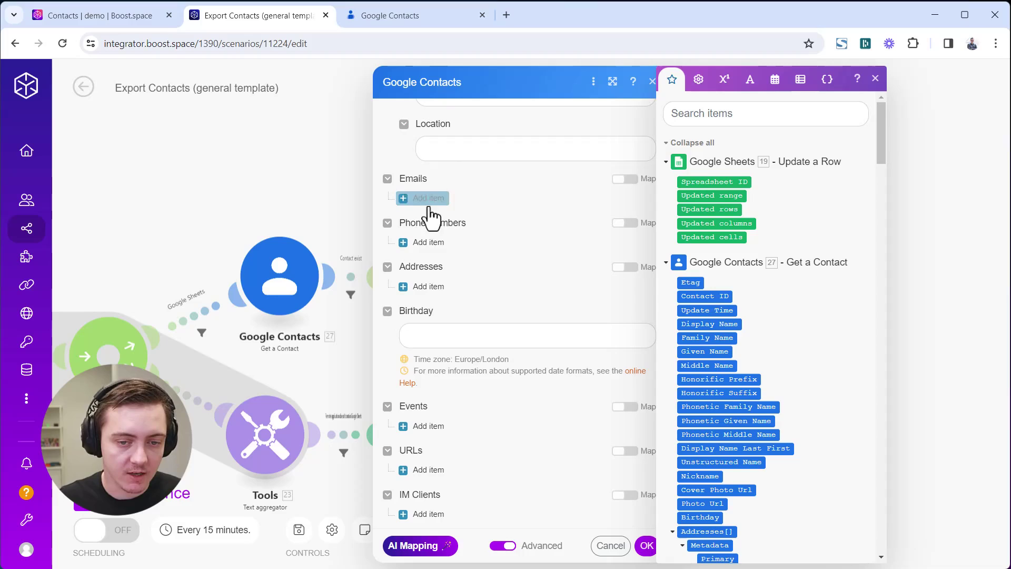
pyautogui.click(415, 199)
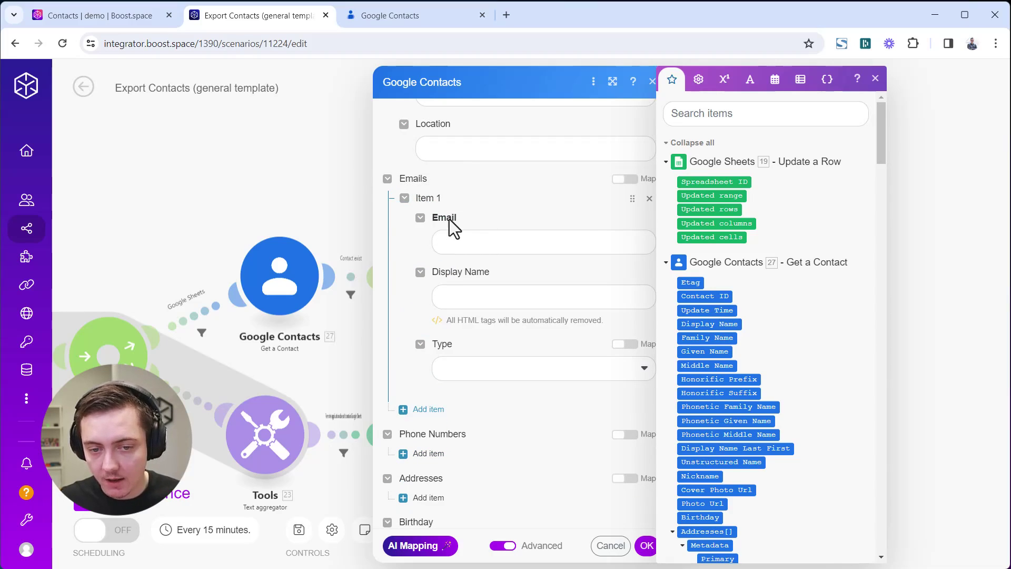
# Step: Map '22. Primary email' into the Email field and save the Update a Contact module
pyautogui.click(471, 244)
pyautogui.moveTo(883, 157); pyautogui.dragTo(795, 138)
pyautogui.click(774, 113)
pyautogui.write('email')
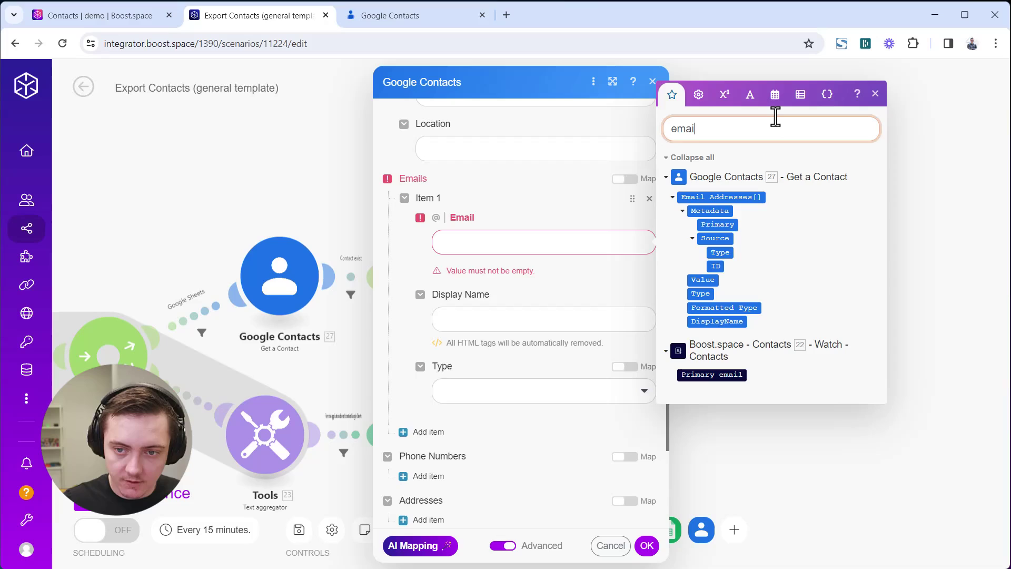
pyautogui.click(719, 376)
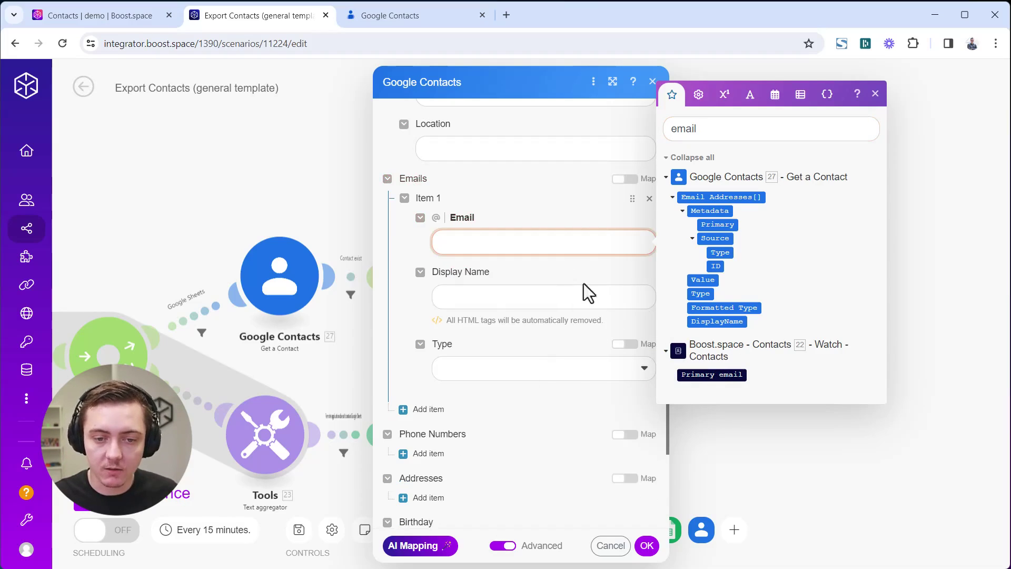
pyautogui.click(712, 377)
pyautogui.click(518, 200)
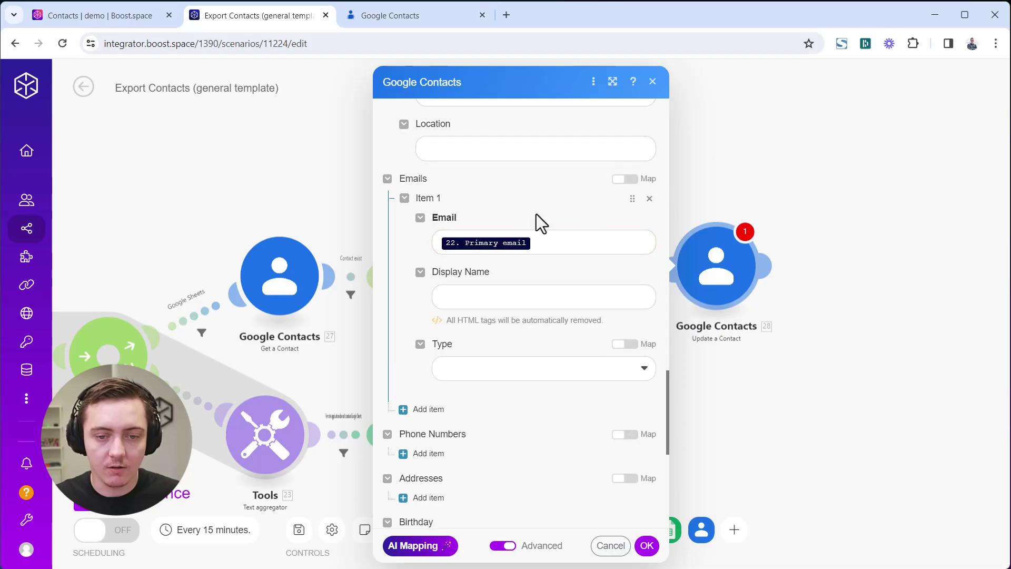
pyautogui.moveTo(667, 408); pyautogui.dragTo(657, 150)
pyautogui.scroll(-6, 652, 199)
pyautogui.scroll(2, 655, 197)
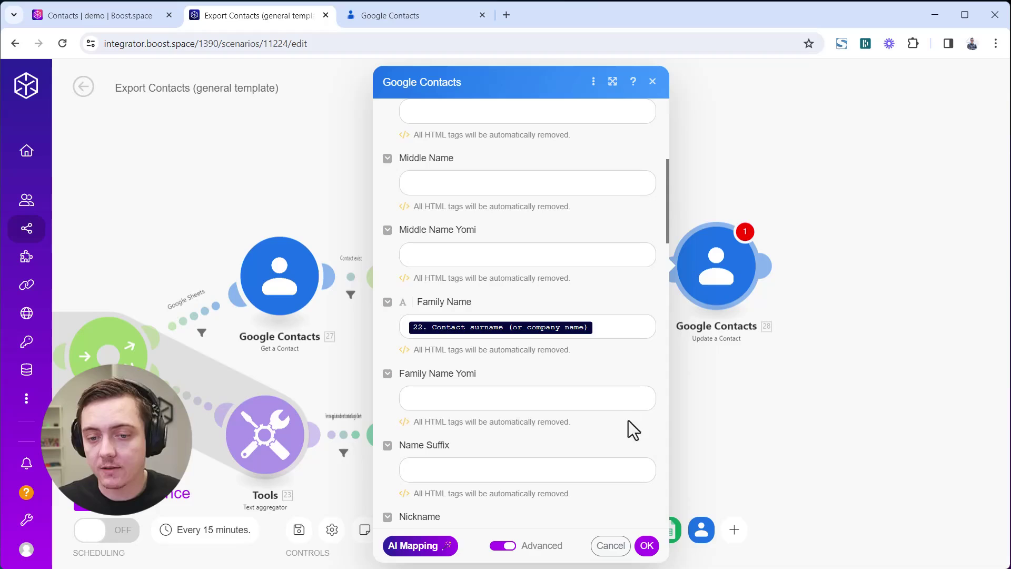
pyautogui.click(647, 546)
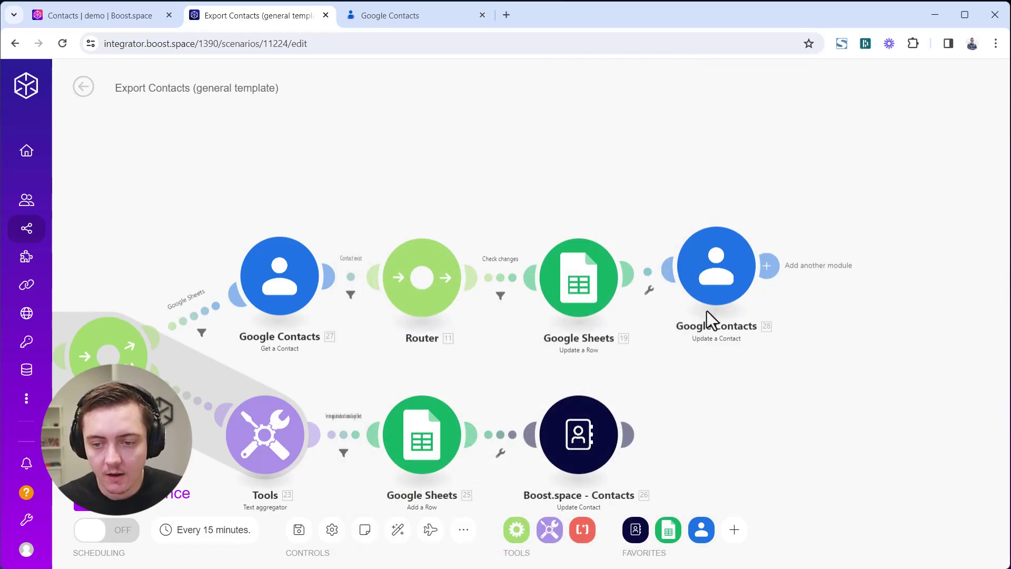
# Step: Delete the Google Sheets Update a Row step from the scenario
pyautogui.rightClick(573, 292)
pyautogui.click(635, 450)
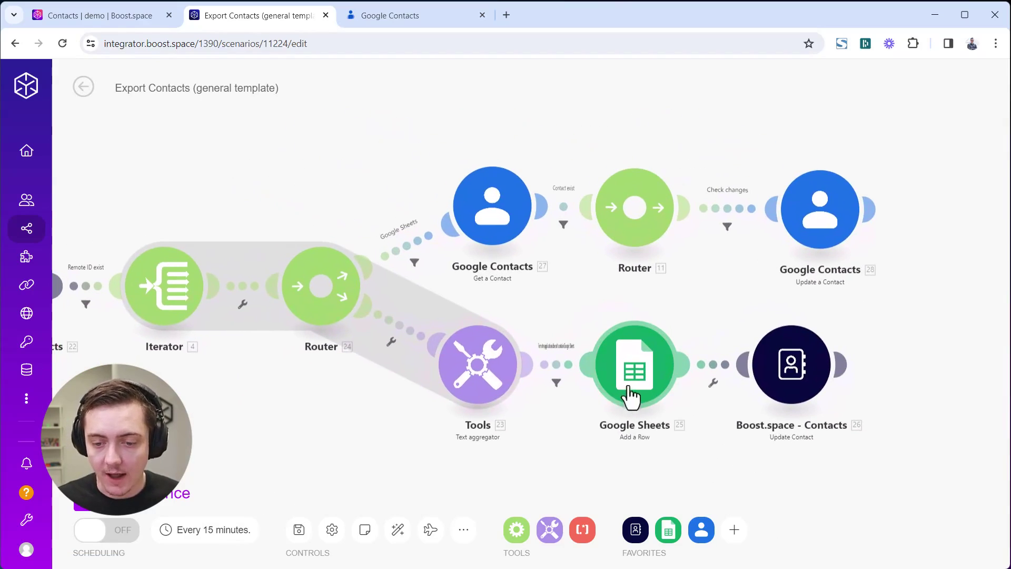
pyautogui.moveTo(627, 446); pyautogui.dragTo(580, 294)
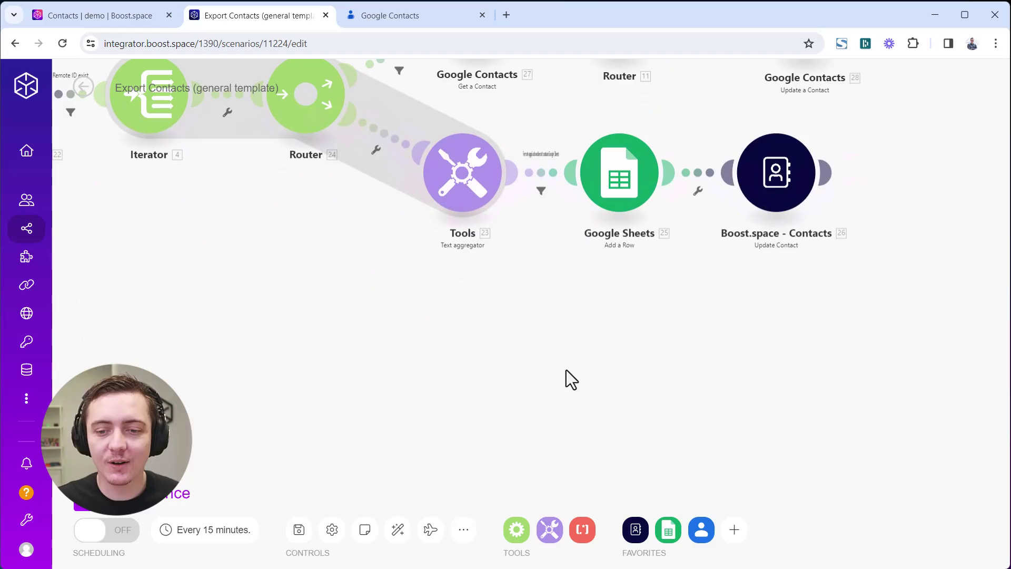
# Step: Add a Google Contacts Create a Contact module beside the Add a Row step
pyautogui.rightClick(459, 401)
pyautogui.click(491, 414)
pyautogui.click(458, 400)
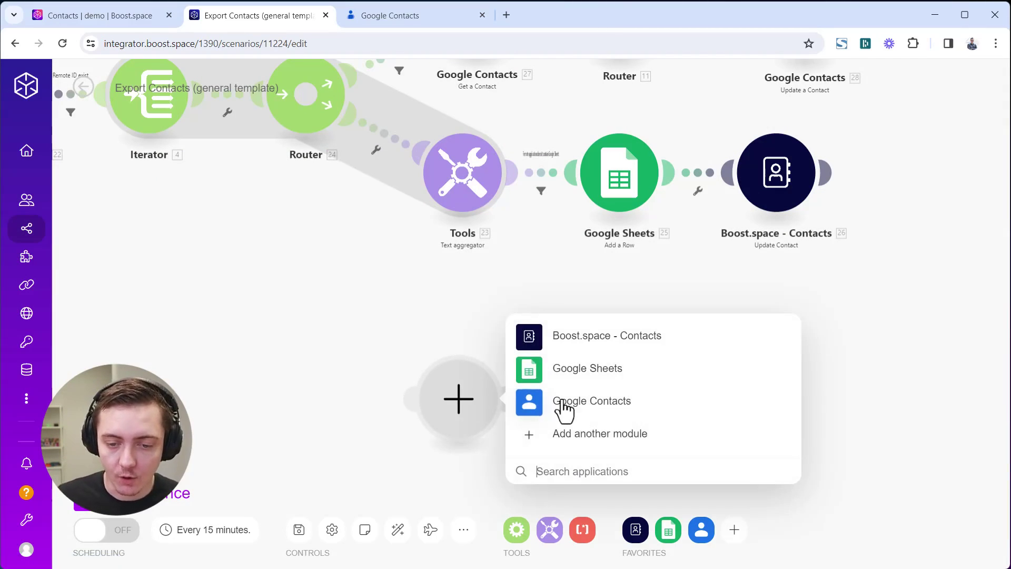
pyautogui.click(578, 406)
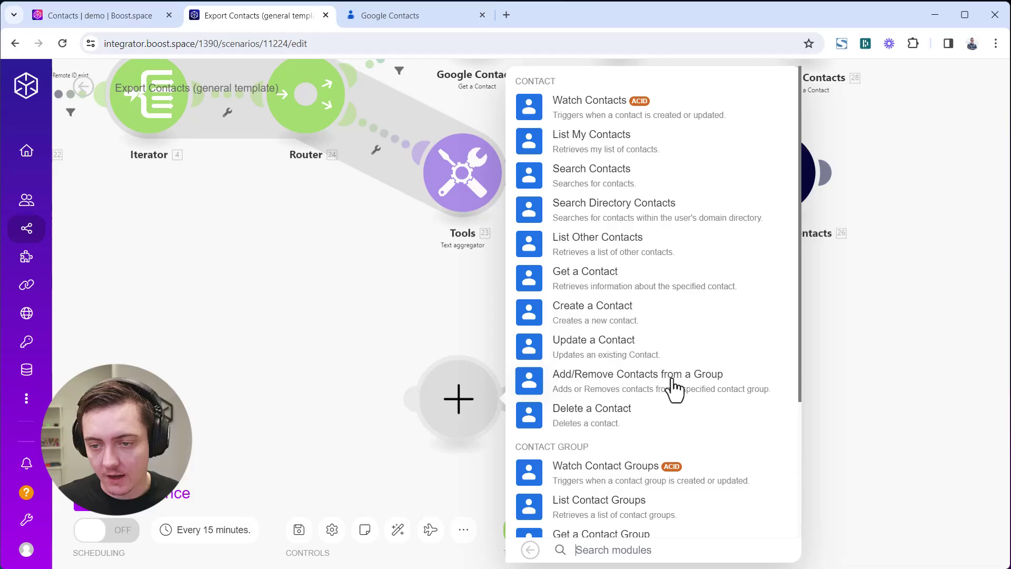
pyautogui.click(608, 329)
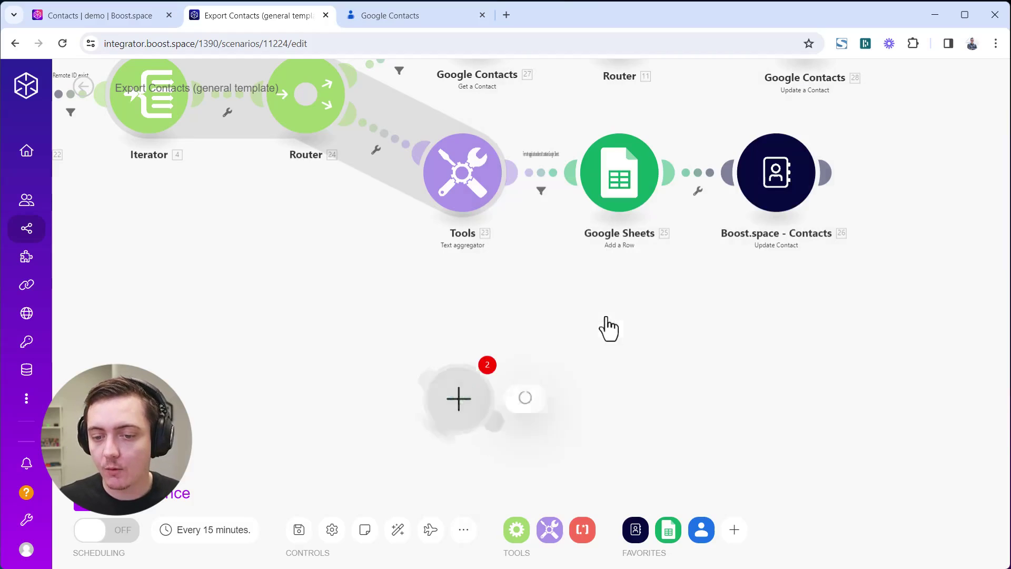
pyautogui.moveTo(453, 420); pyautogui.dragTo(677, 212)
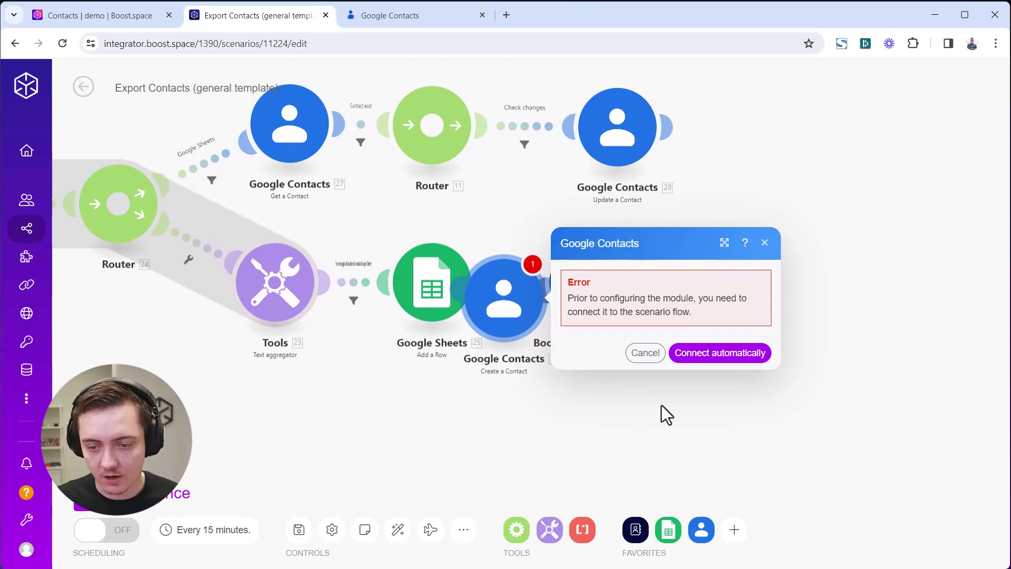
# Step: Connect Create a Contact after Google Sheets 25 and select the correct Google account connection
pyautogui.click(719, 352)
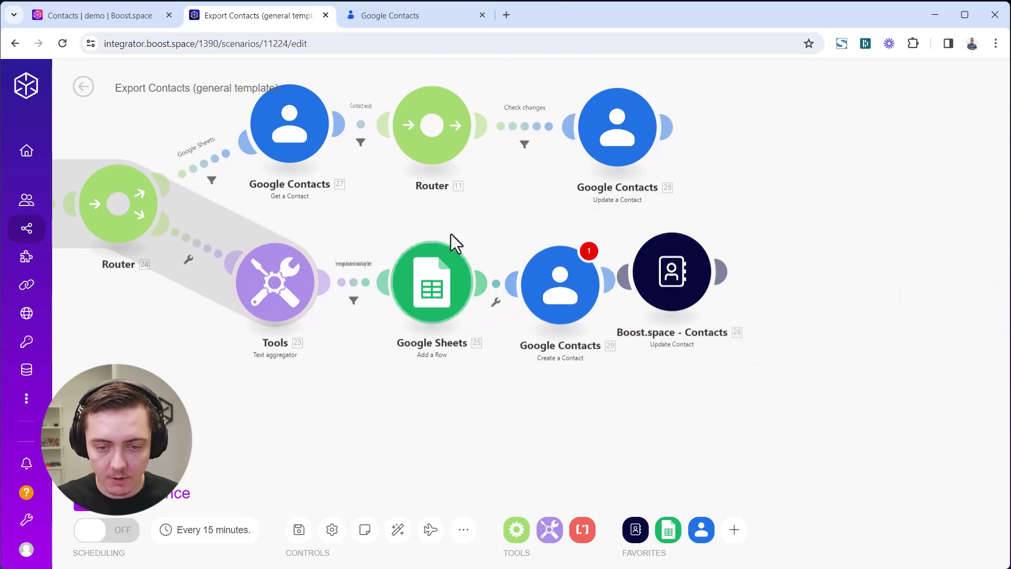
pyautogui.click(557, 317)
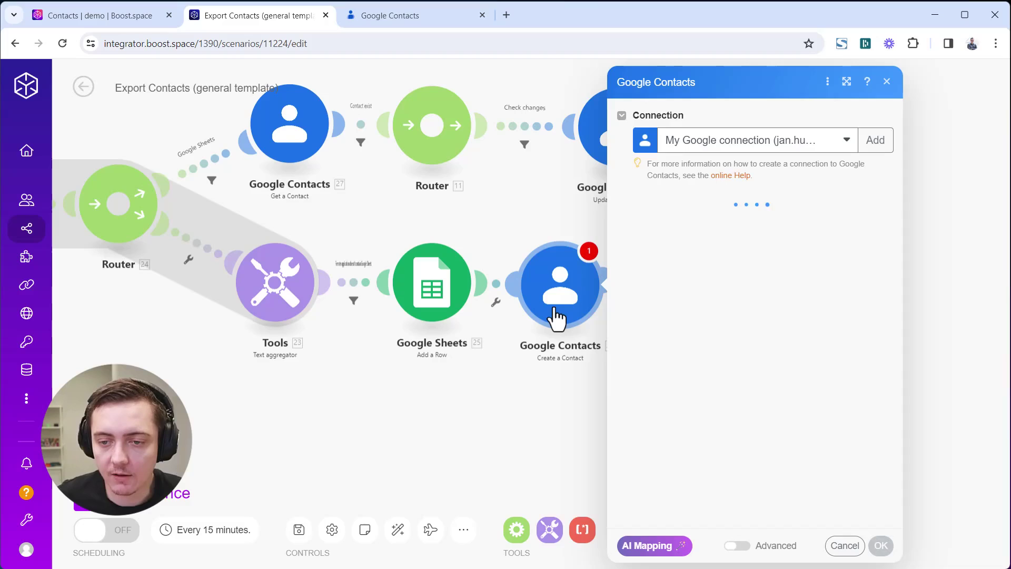
pyautogui.click(833, 147)
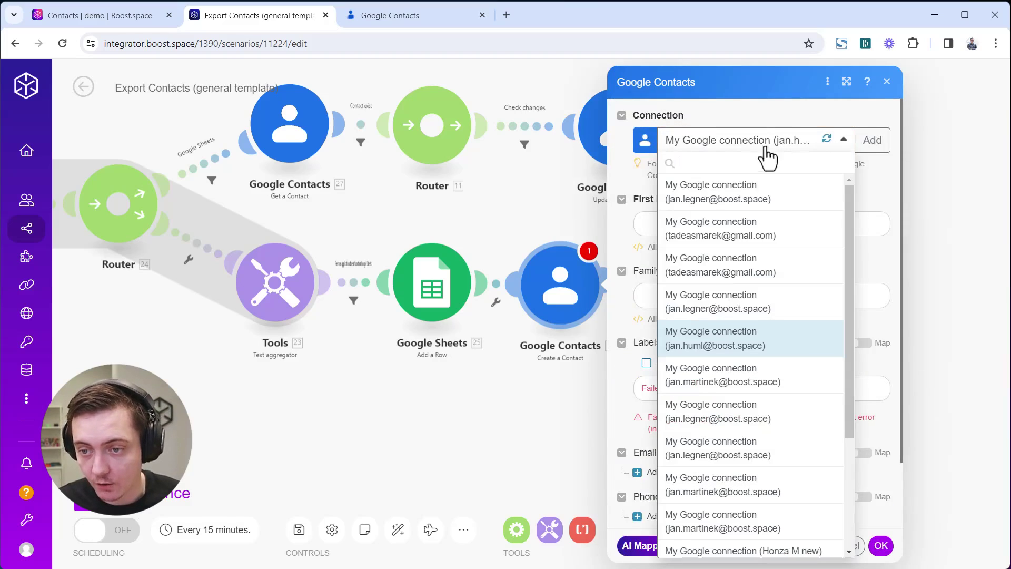
pyautogui.scroll(-4, 844, 198)
pyautogui.click(765, 530)
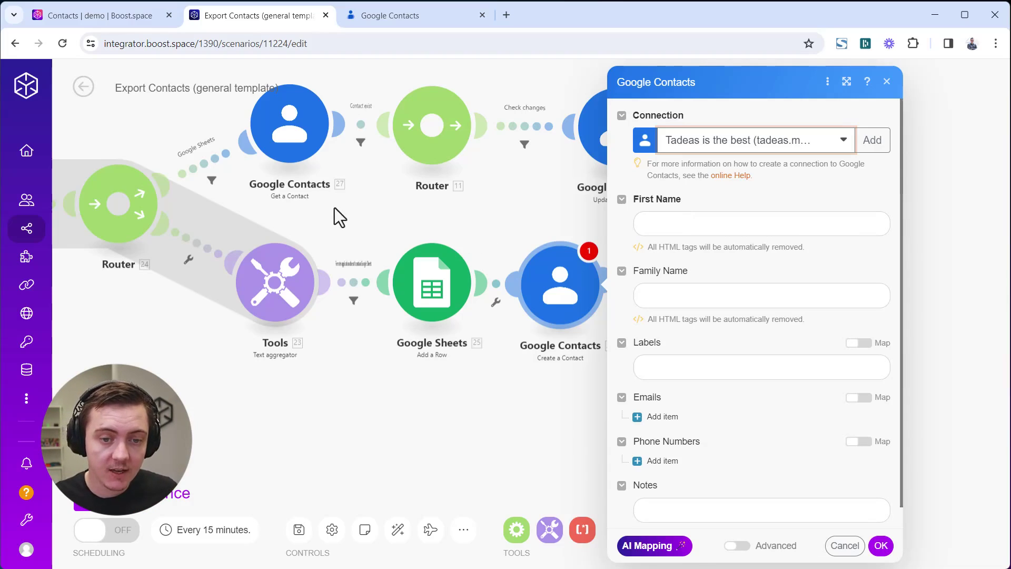
pyautogui.moveTo(336, 225); pyautogui.dragTo(768, 247)
# Step: Run only the Boost.space Watch Contacts trigger and check that its output holds one contact bundle
pyautogui.rightClick(171, 228)
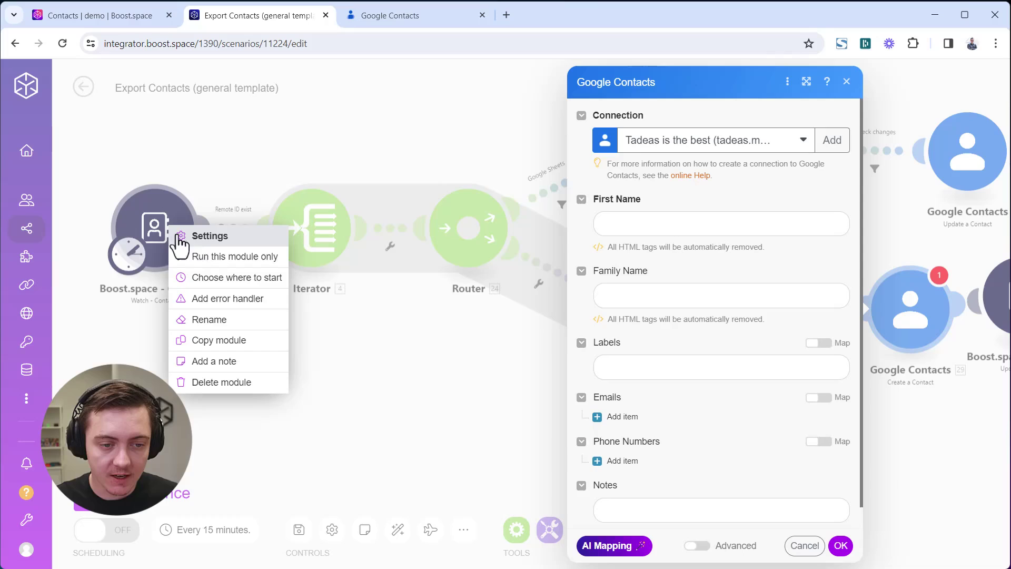
pyautogui.click(210, 258)
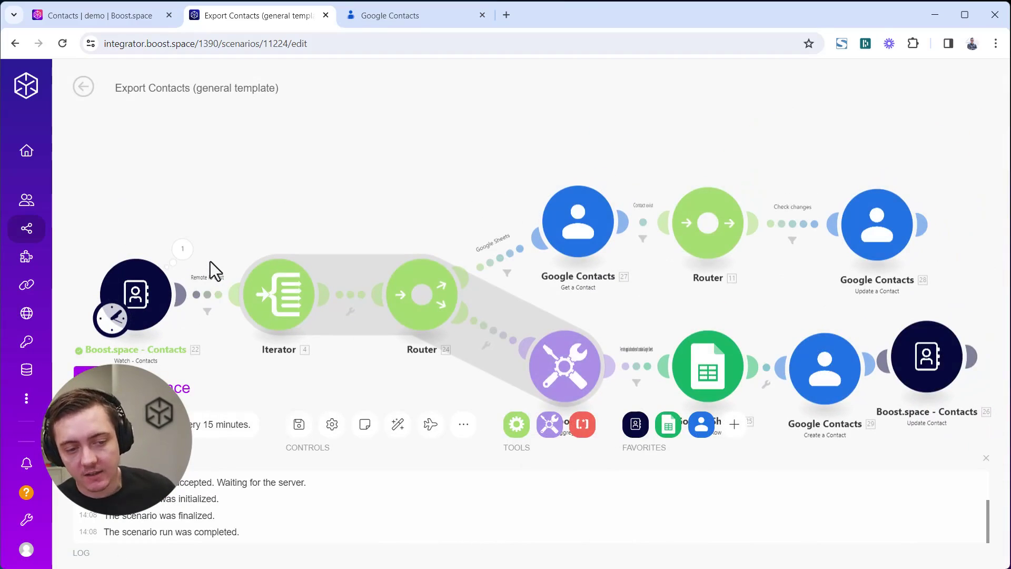
pyautogui.click(183, 249)
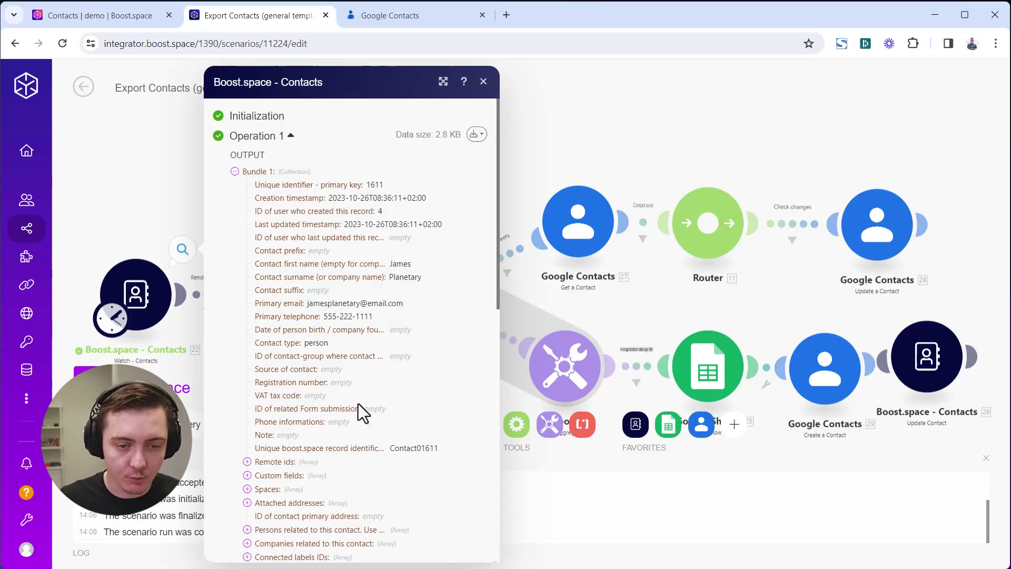
pyautogui.click(121, 173)
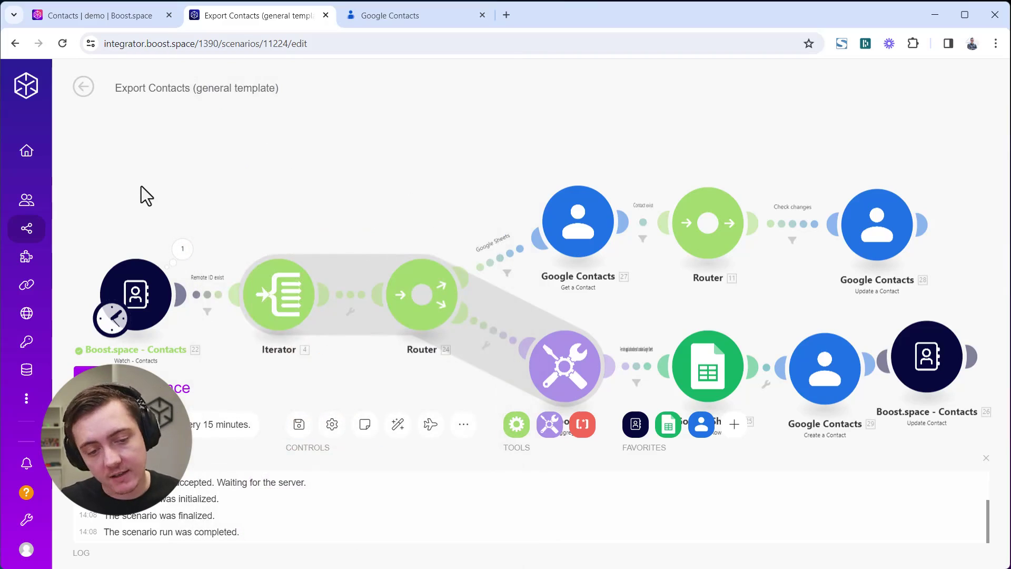
pyautogui.moveTo(403, 200); pyautogui.dragTo(159, 108)
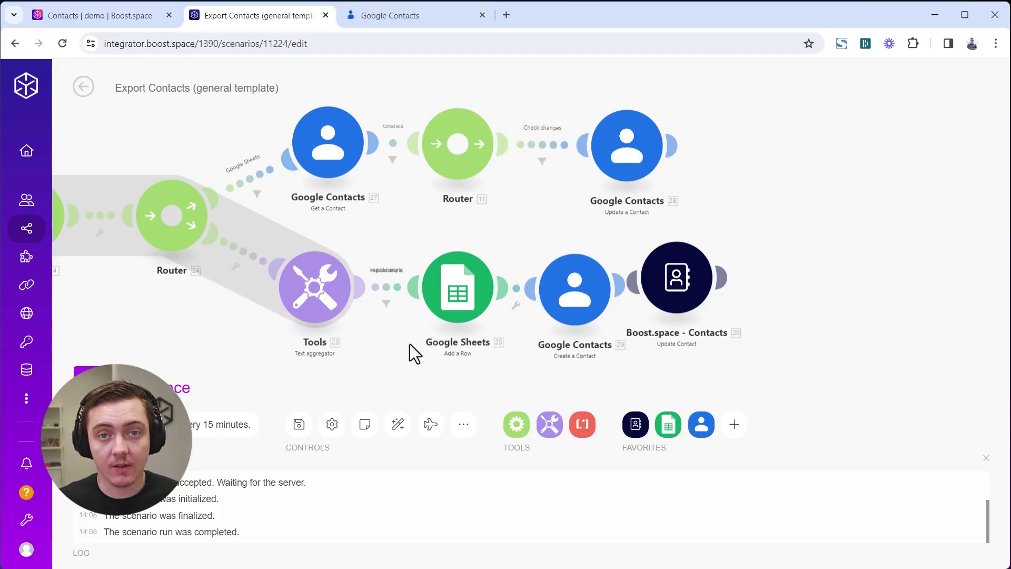
# Step: Switch the Create a Contact module to the other Google connection
pyautogui.click(574, 313)
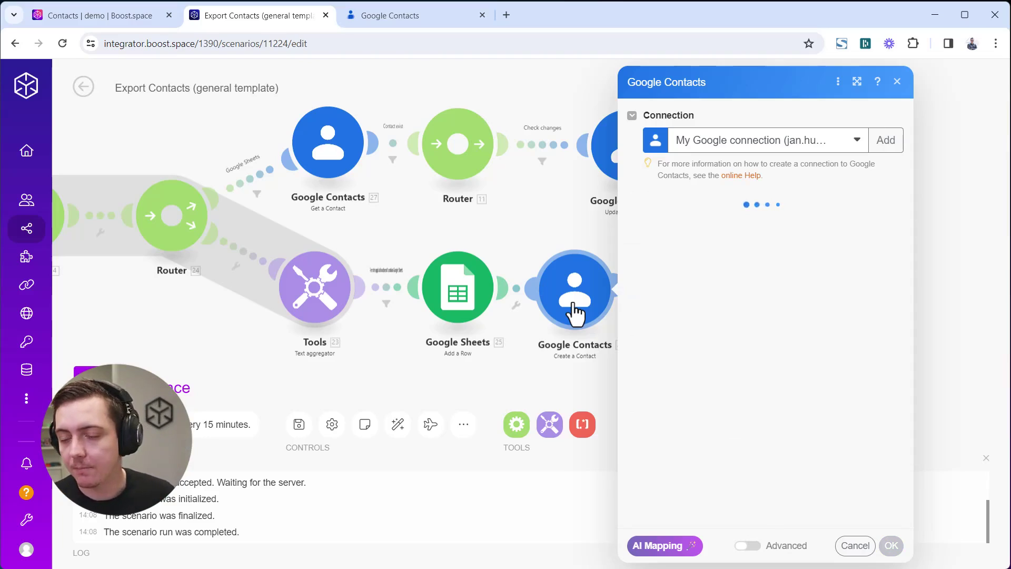
pyautogui.click(848, 147)
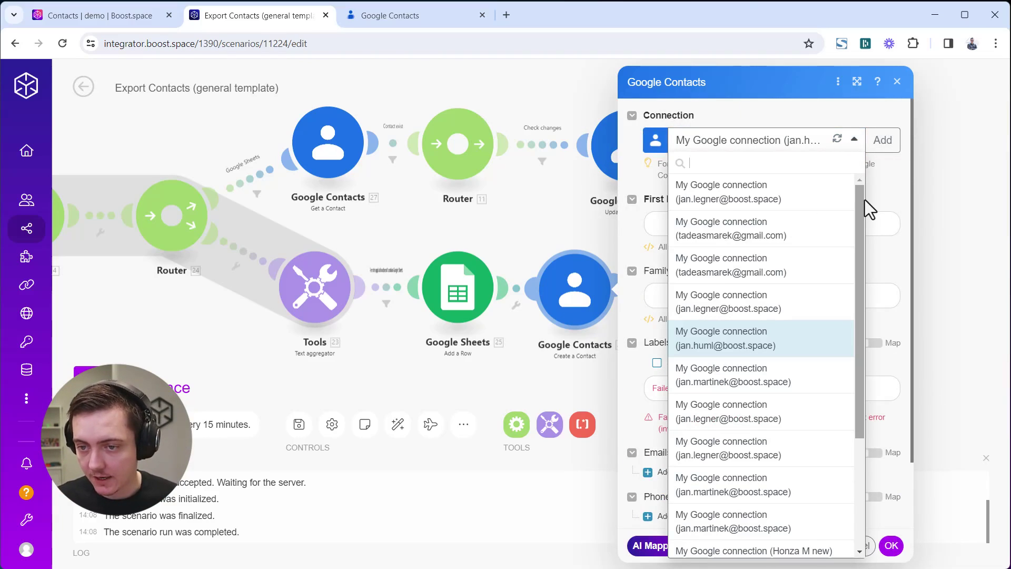
pyautogui.scroll(-3, 857, 274)
pyautogui.click(804, 521)
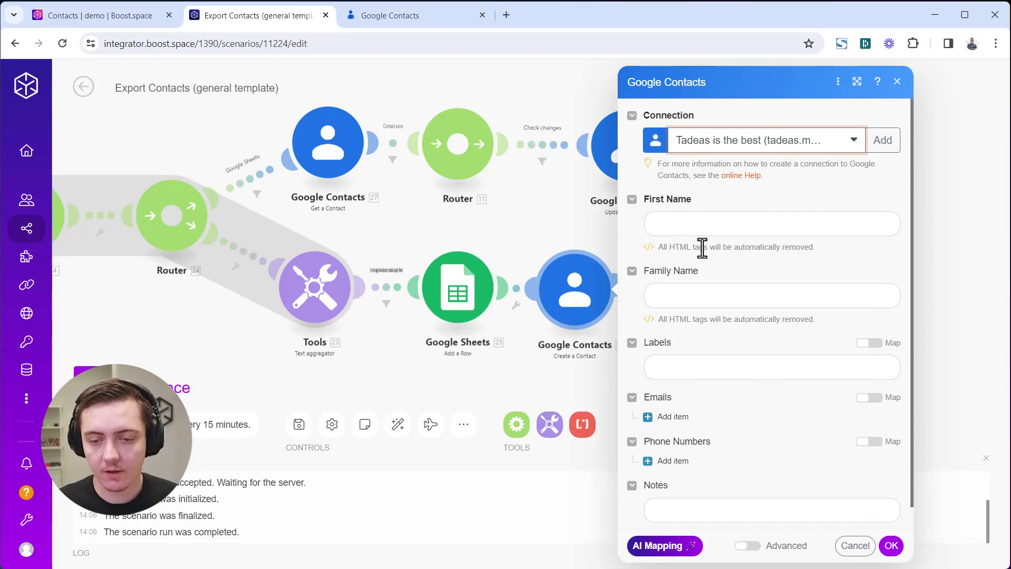
# Step: Map Contact first name, Contact surname and Primary email into First Name, Family Name and Email
pyautogui.click(677, 223)
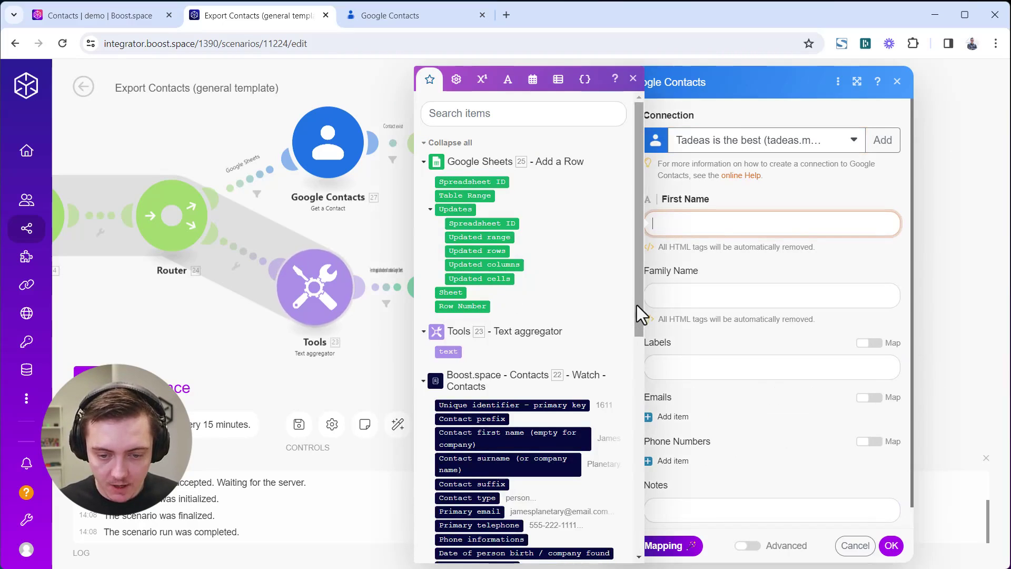
pyautogui.moveTo(636, 304); pyautogui.dragTo(655, 370)
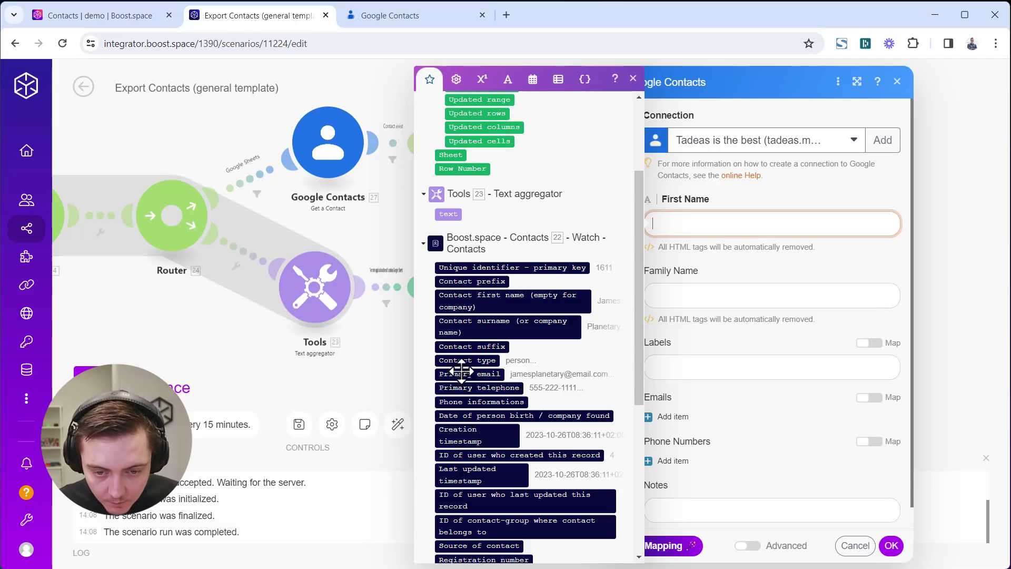
pyautogui.click(469, 299)
pyautogui.click(696, 296)
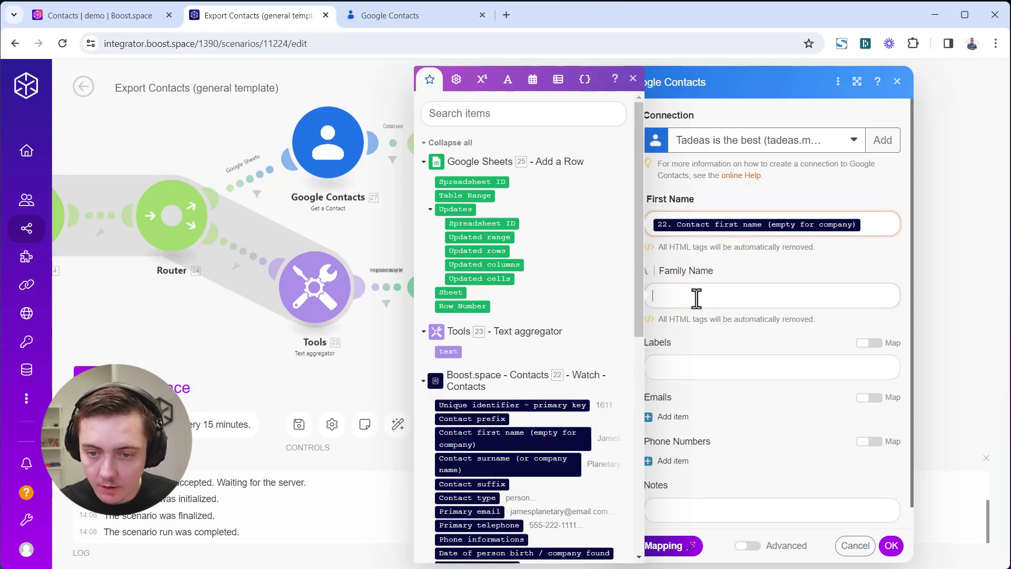
pyautogui.scroll(-2, 470, 445)
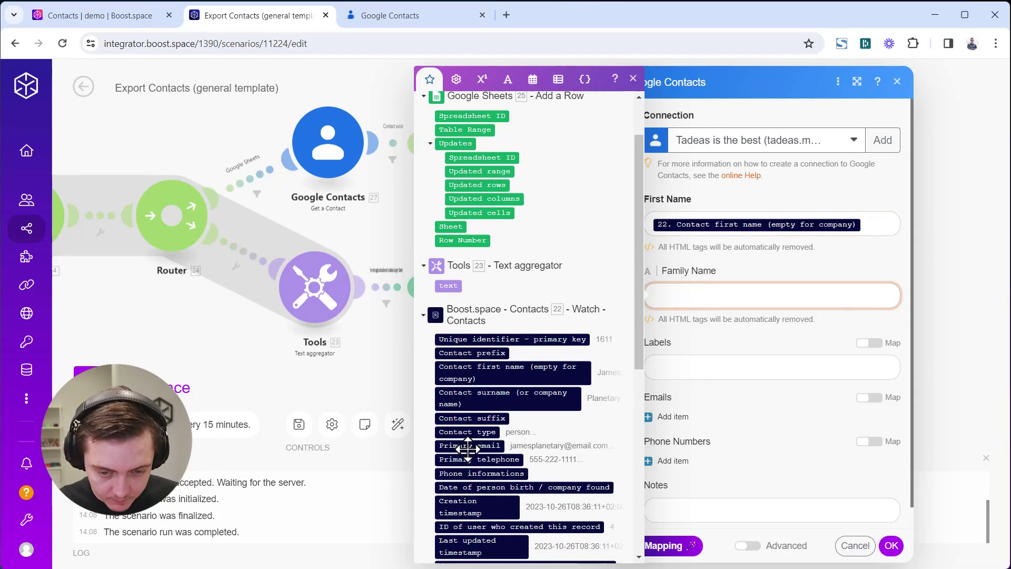
pyautogui.click(471, 398)
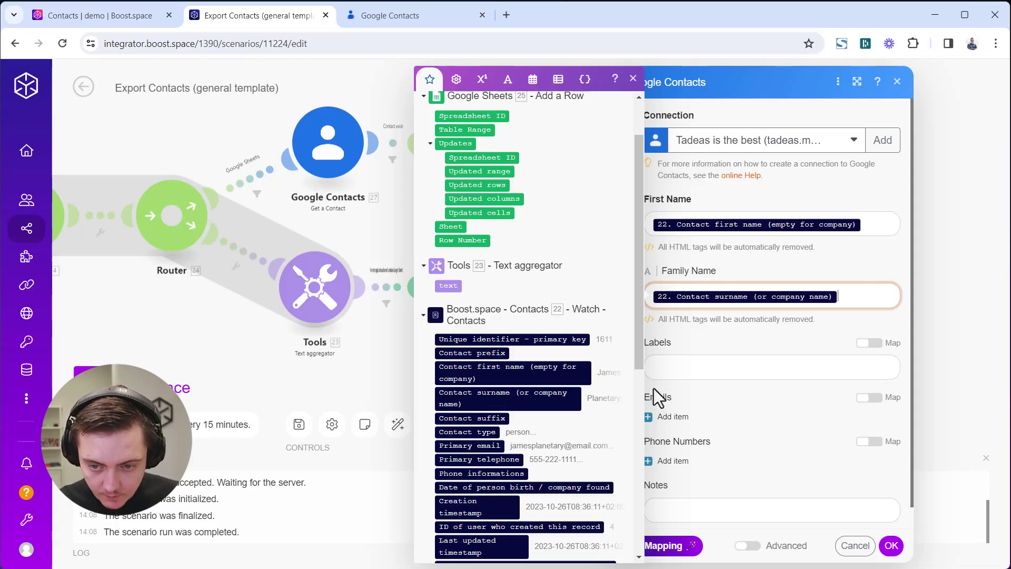
pyautogui.click(675, 418)
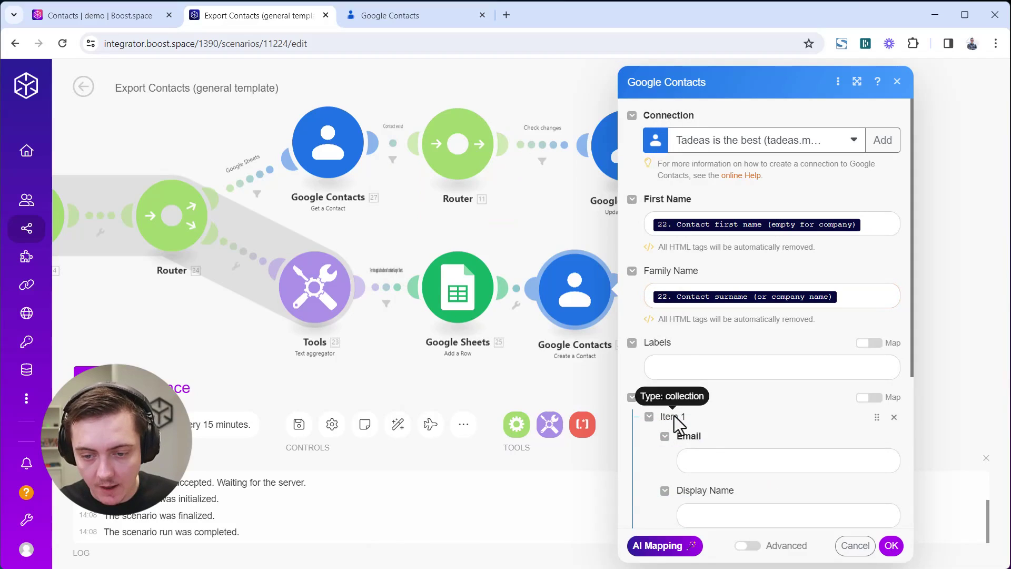
pyautogui.click(714, 459)
pyautogui.scroll(-3, 541, 439)
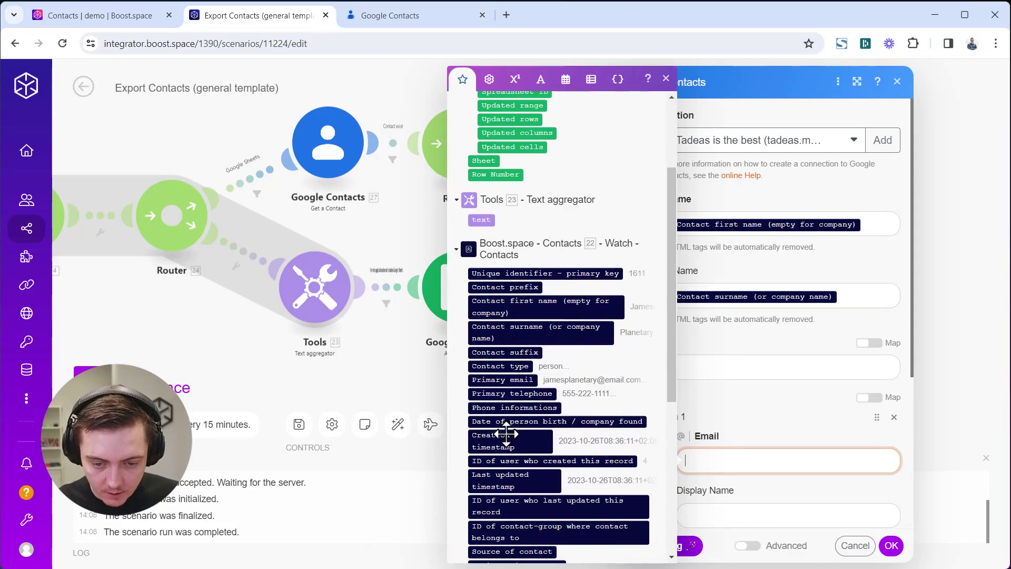
pyautogui.click(503, 383)
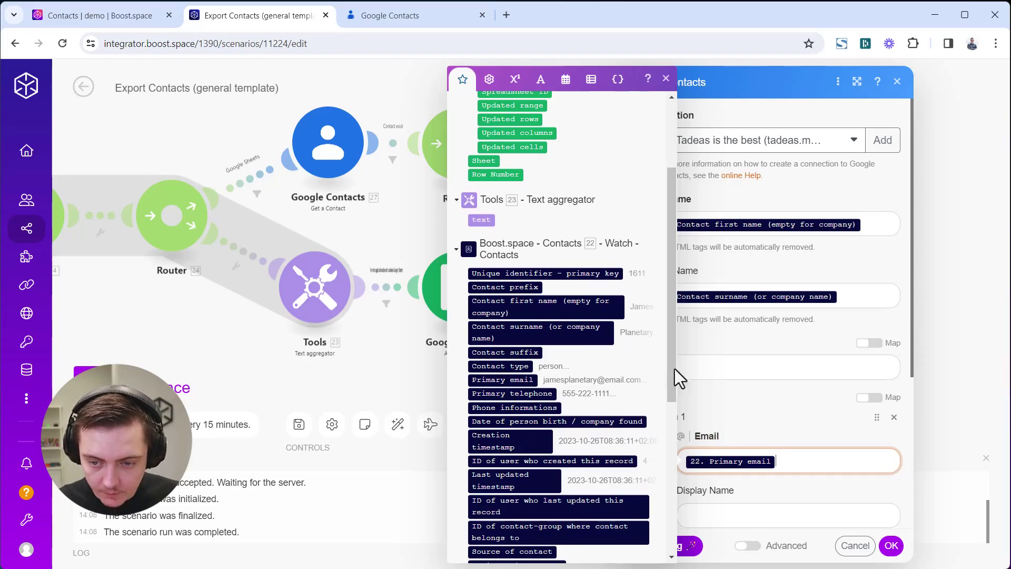
pyautogui.scroll(-4, 762, 410)
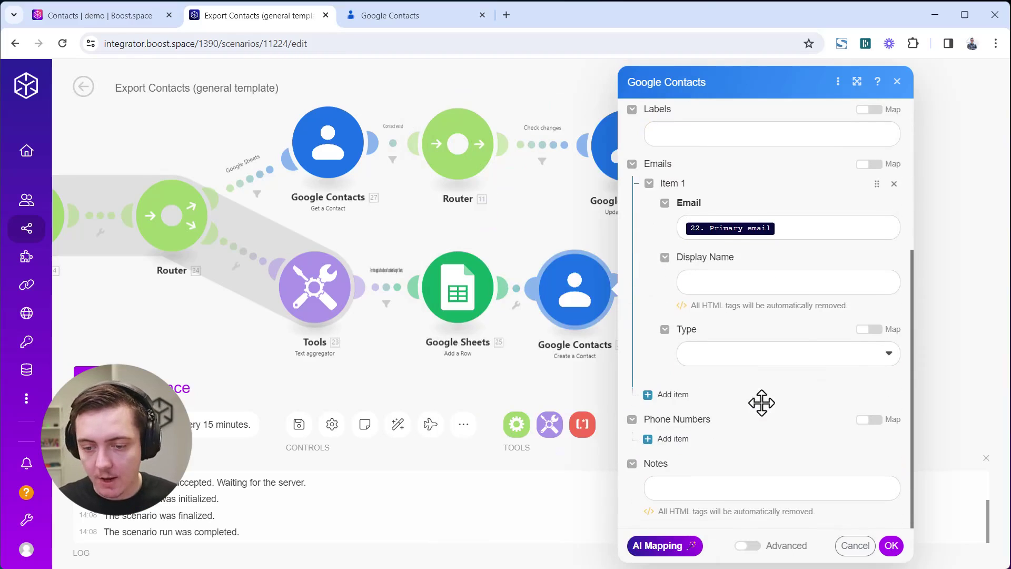
pyautogui.scroll(4, 846, 485)
# Step: Save the contact mapping, delete the Google Sheets Add a Row step, and auto-align the scenario
pyautogui.click(891, 545)
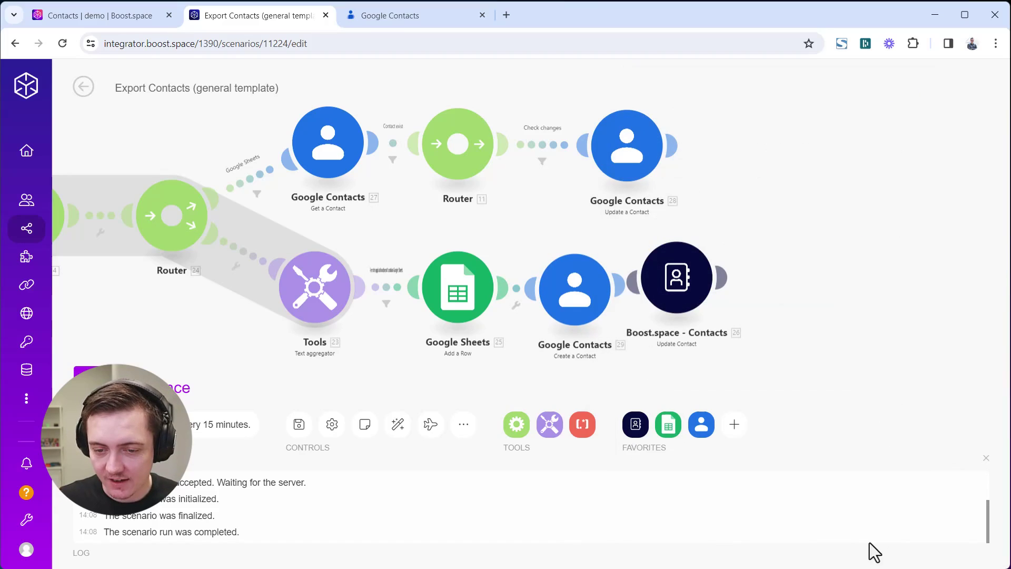
pyautogui.rightClick(454, 311)
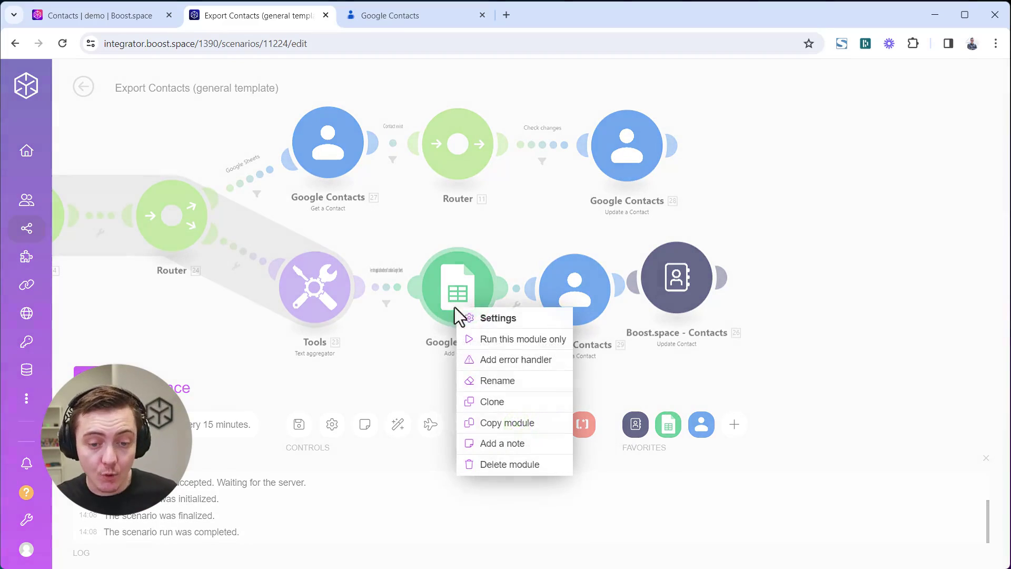
pyautogui.click(498, 469)
pyautogui.moveTo(558, 322); pyautogui.dragTo(469, 308)
pyautogui.click(390, 432)
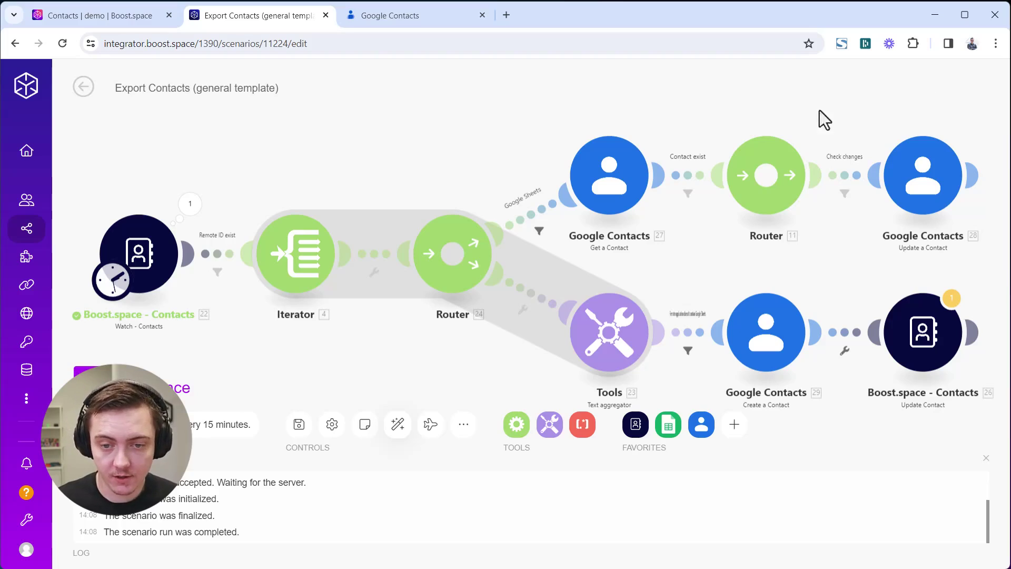
# Step: Change the upper route filter so Remote Application must equal 'Google Contacts 1' instead of Sheets
pyautogui.click(539, 231)
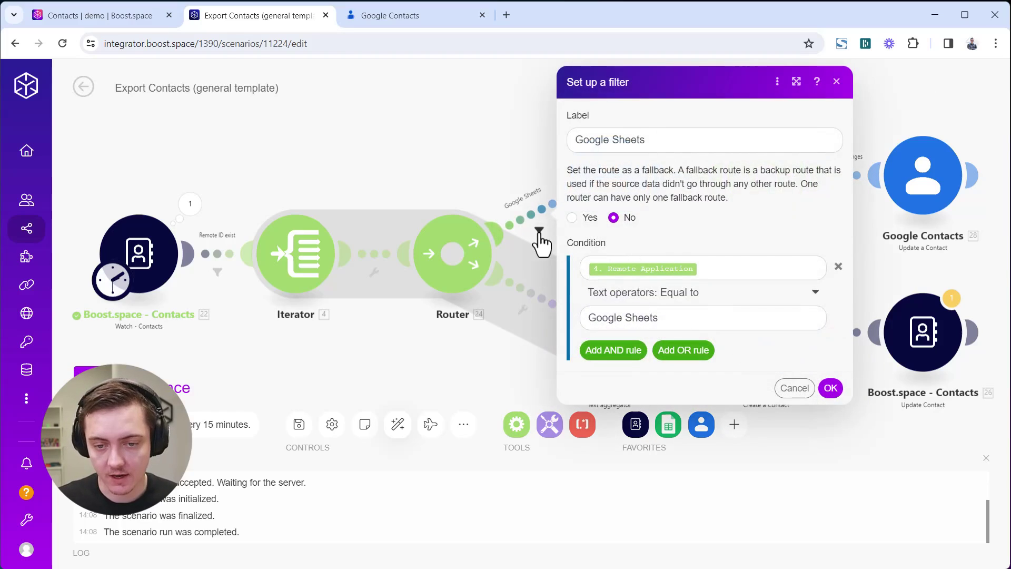
pyautogui.click(679, 318)
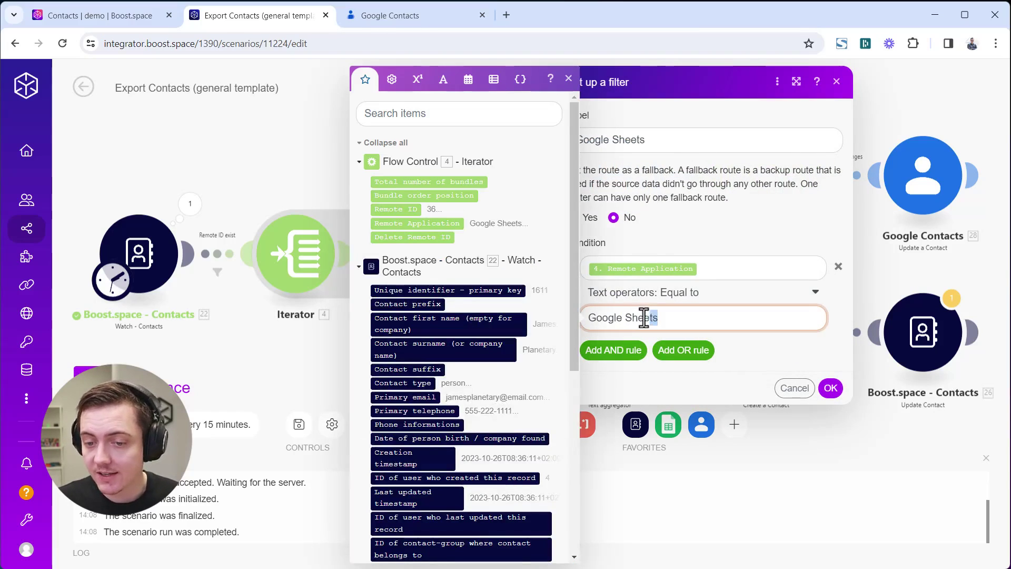
pyautogui.doubleClick(643, 317)
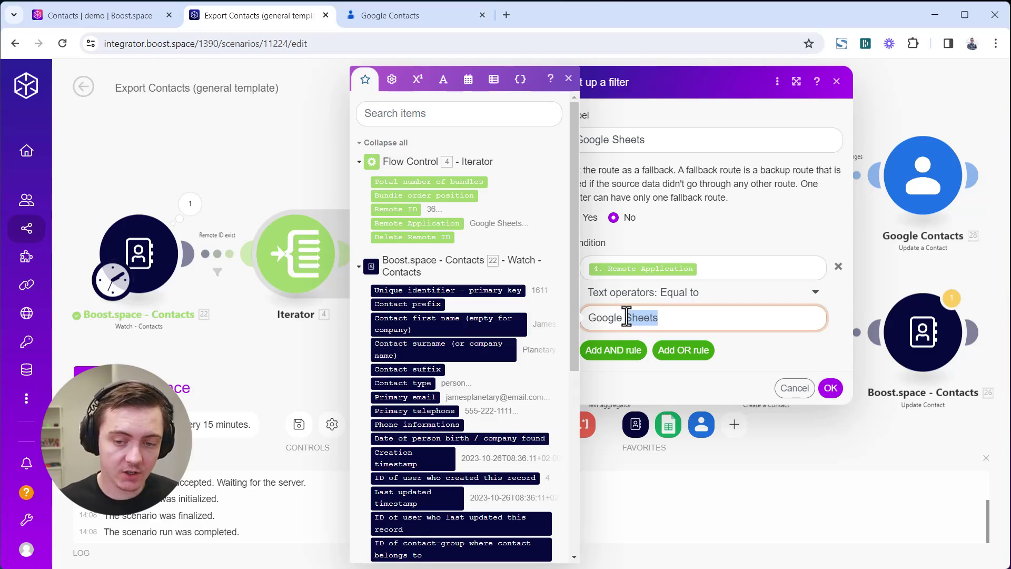
pyautogui.write('Contactss')
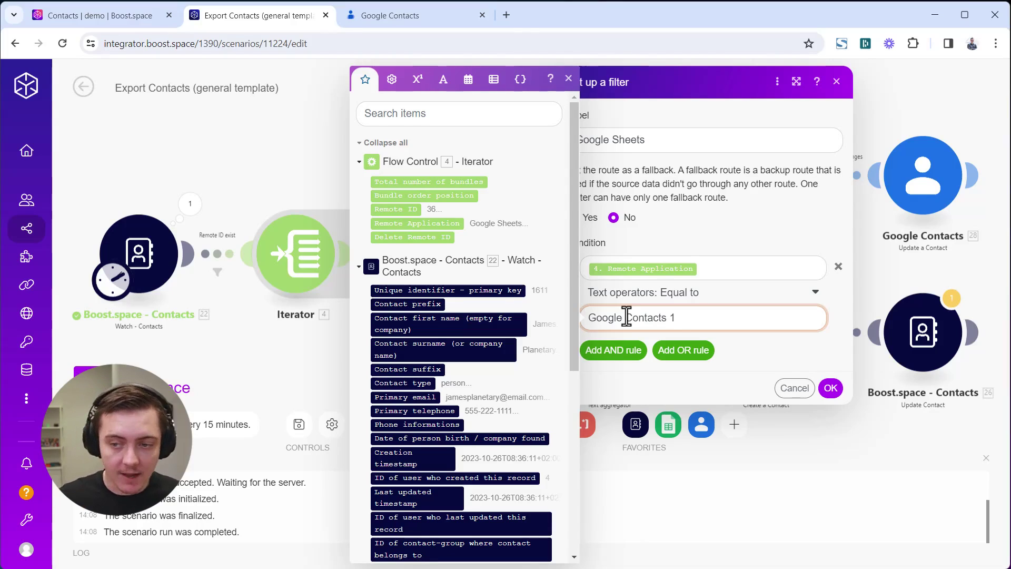
pyautogui.tripleClick(614, 319)
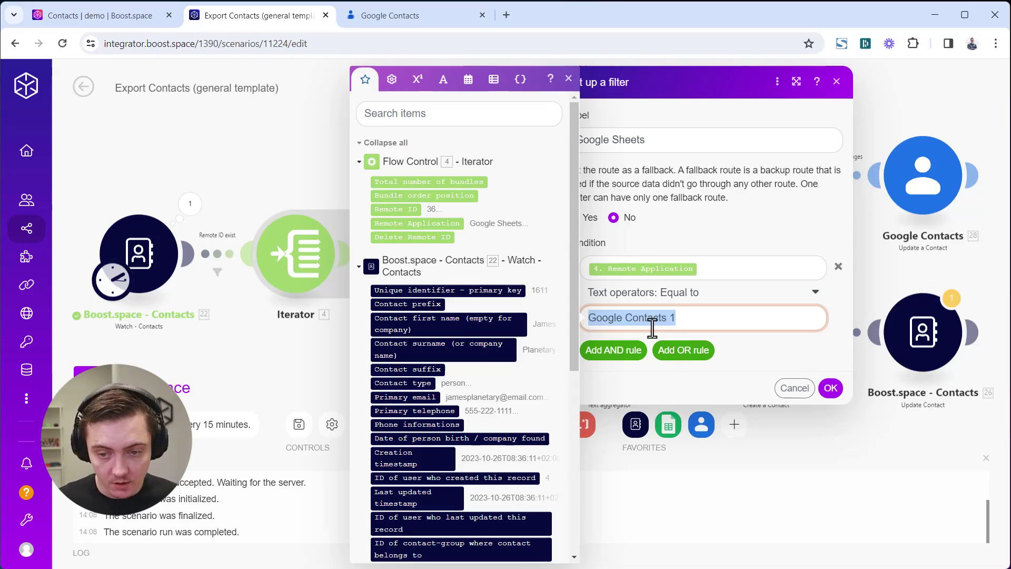
pyautogui.click(740, 339)
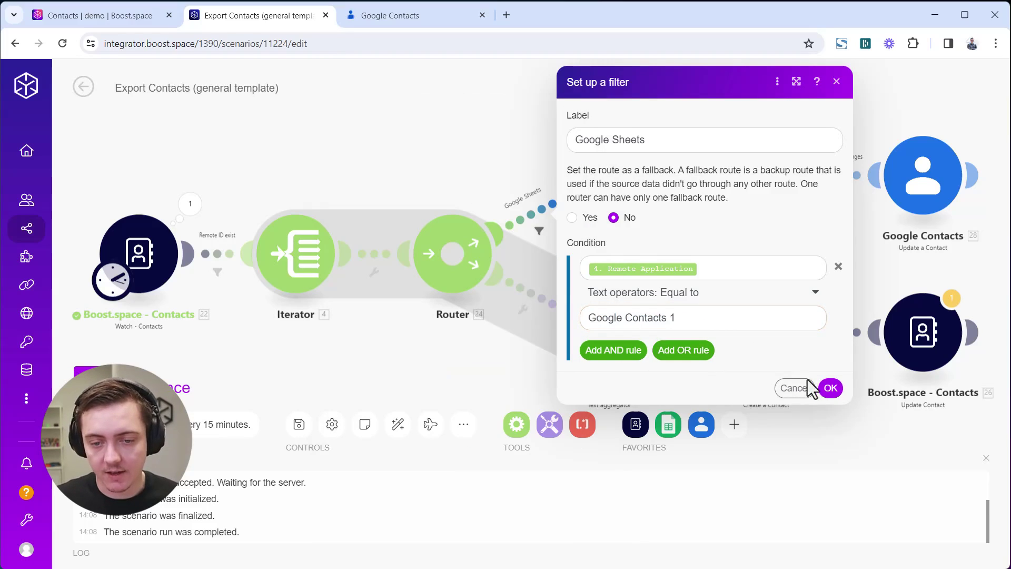
pyautogui.click(829, 389)
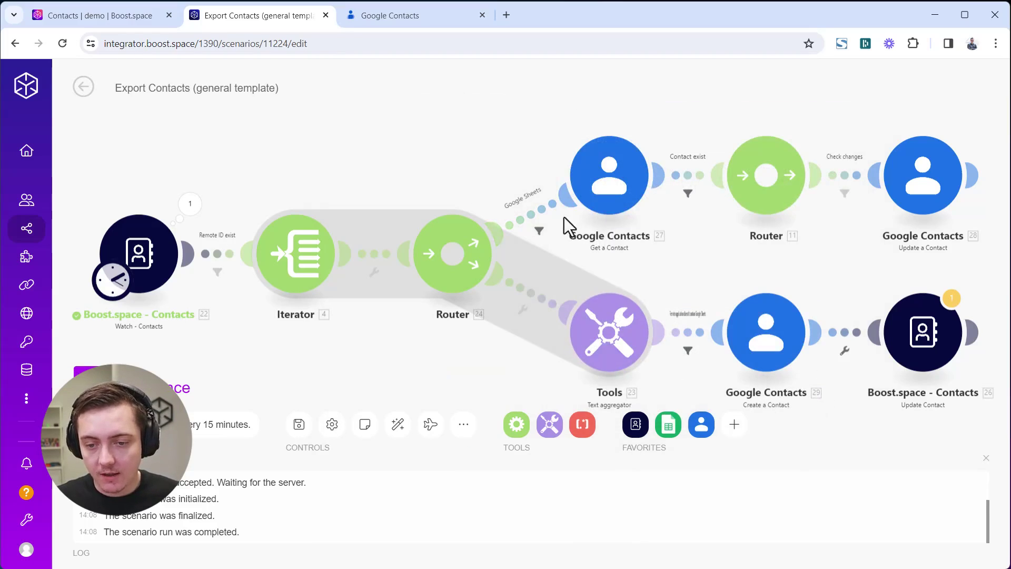
# Step: Change the Tools-to-Google Contacts filter to check for 'Google Contacts 1' instead of Sheets
pyautogui.click(688, 350)
pyautogui.doubleClick(793, 378)
pyautogui.write('Contacts 1')
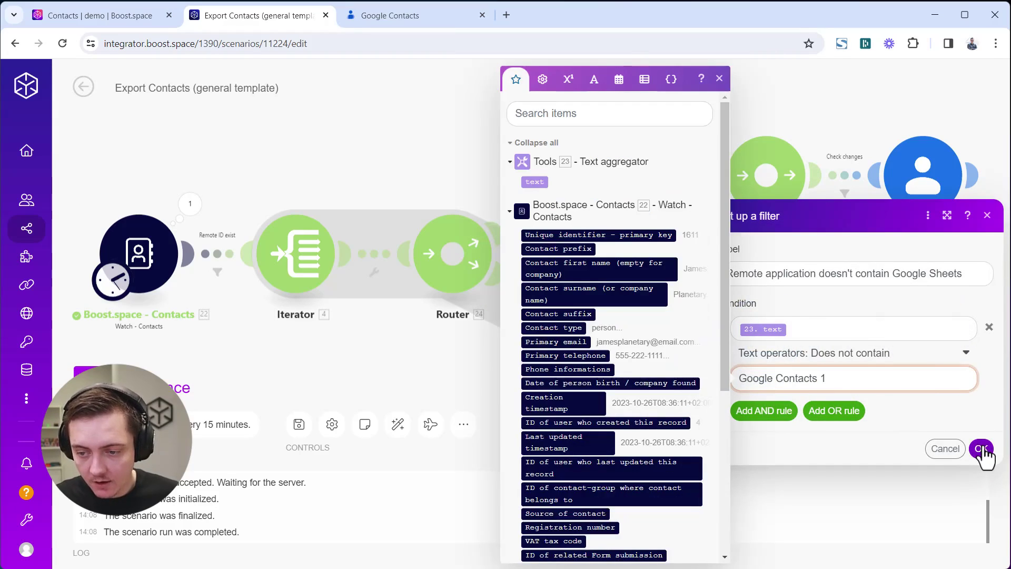
pyautogui.click(981, 448)
pyautogui.moveTo(822, 421); pyautogui.dragTo(687, 400)
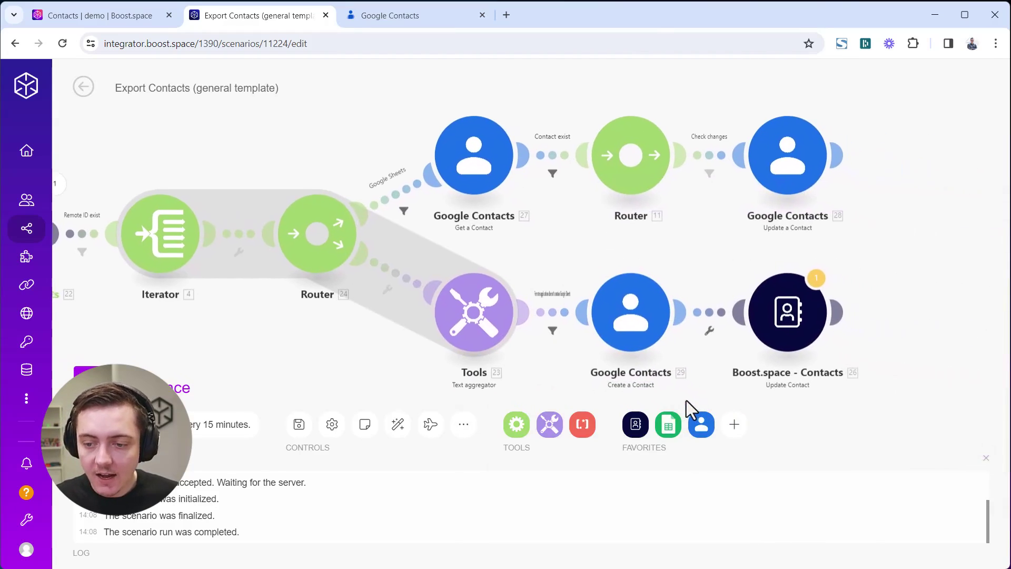
# Step: In Update Contact, map 29. Contact ID into Remote ID and set Remote Application to 'Google Contacts'
pyautogui.click(780, 331)
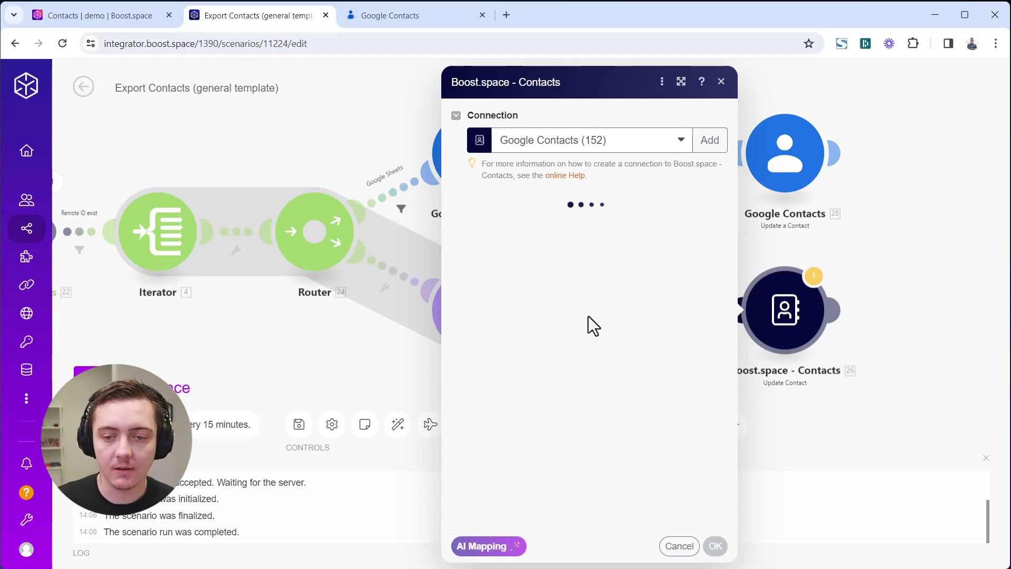
pyautogui.scroll(-15, 611, 342)
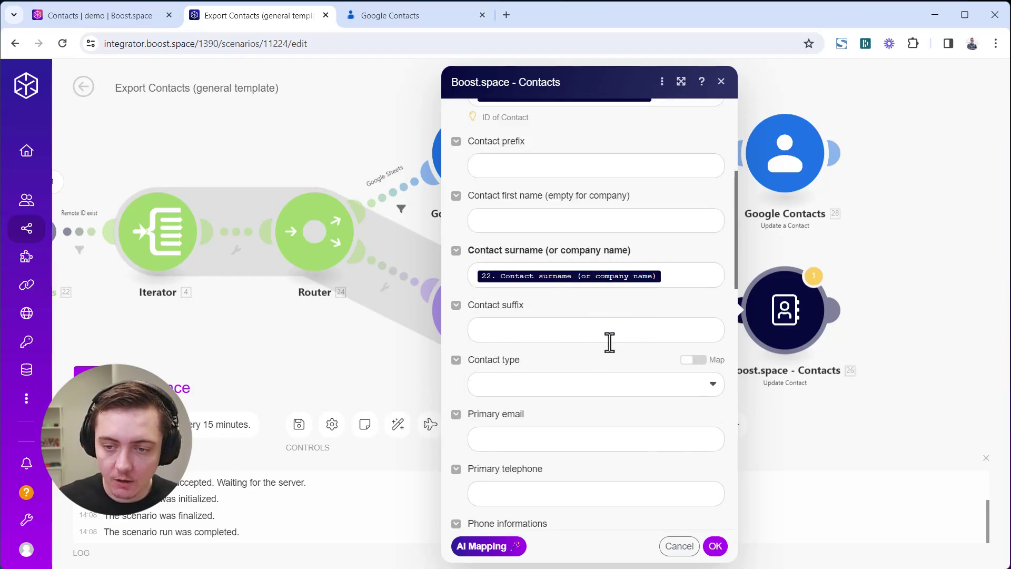
pyautogui.scroll(-3, 609, 364)
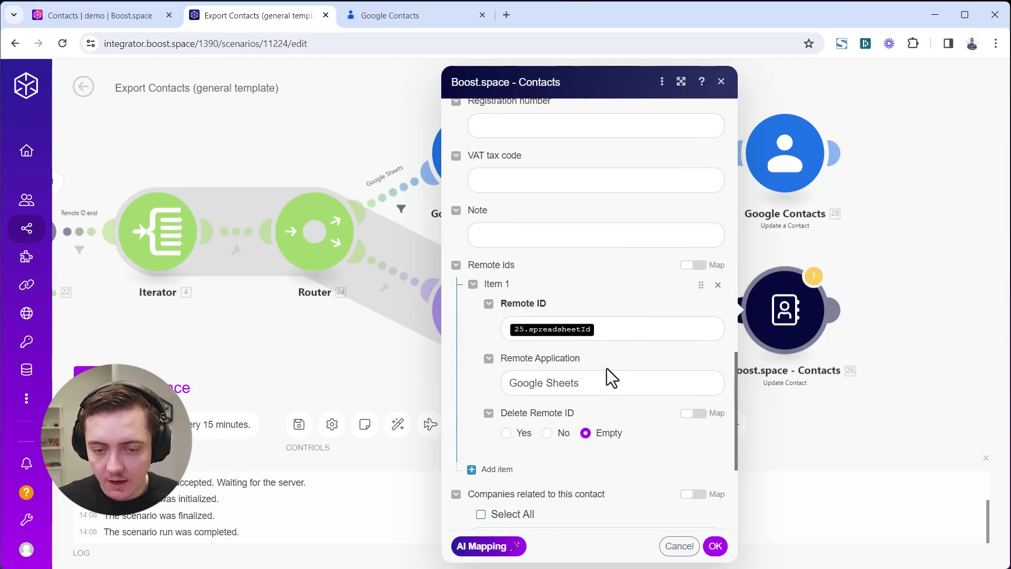
pyautogui.click(603, 329)
pyautogui.press('BackSpace')
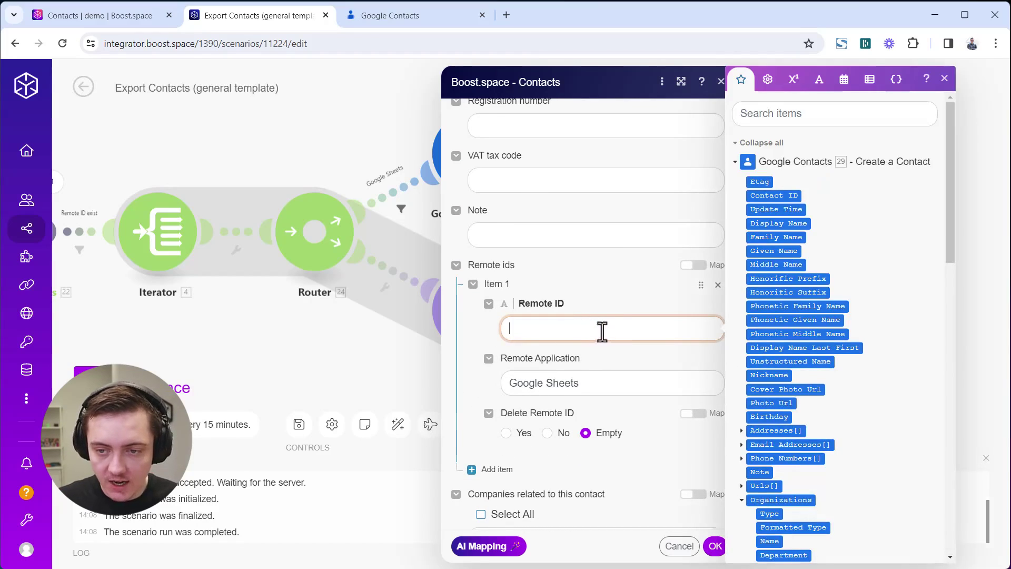
pyautogui.click(772, 195)
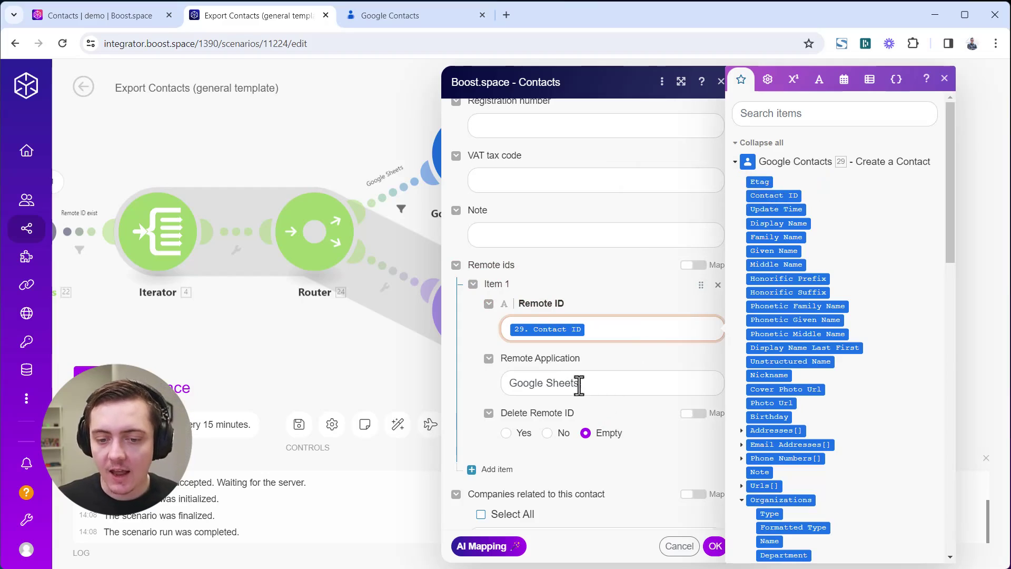
pyautogui.moveTo(579, 384); pyautogui.dragTo(508, 383)
pyautogui.write('Google Contacts 1')
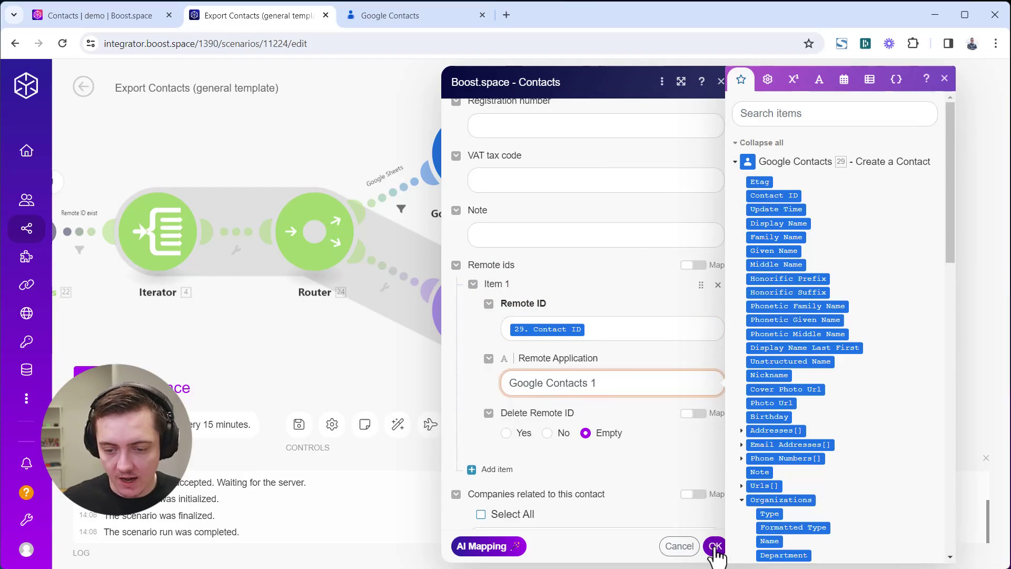
pyautogui.click(714, 545)
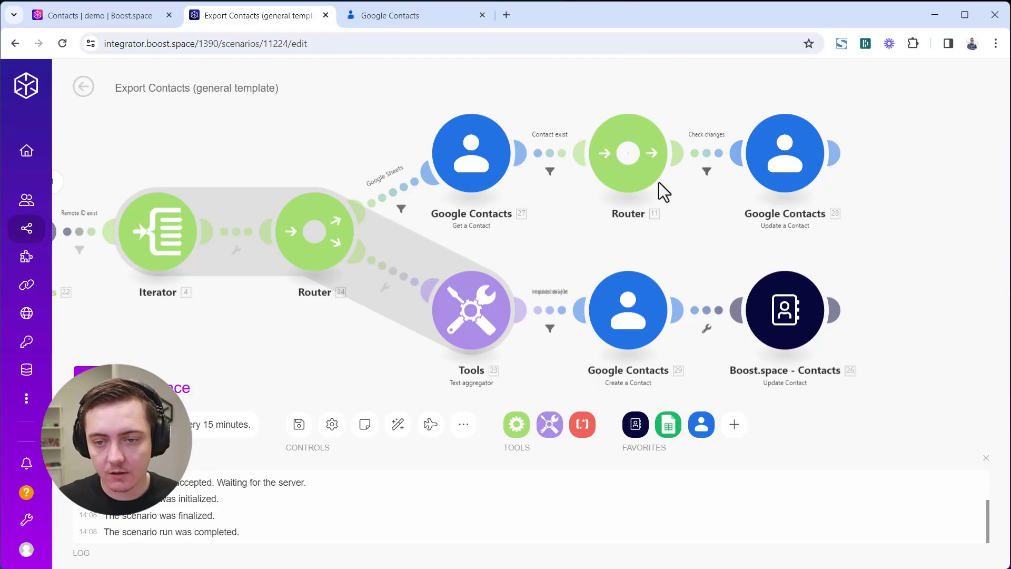
# Step: Replace 18.ROW_NUMBER with 27. Contact ID in the Contact exist filter condition
pyautogui.click(549, 173)
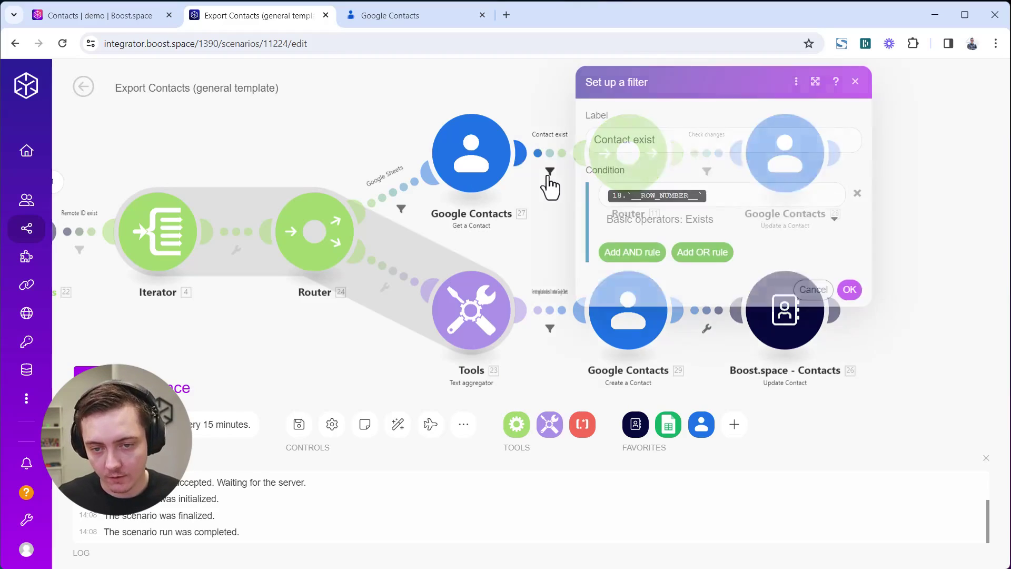
pyautogui.click(734, 195)
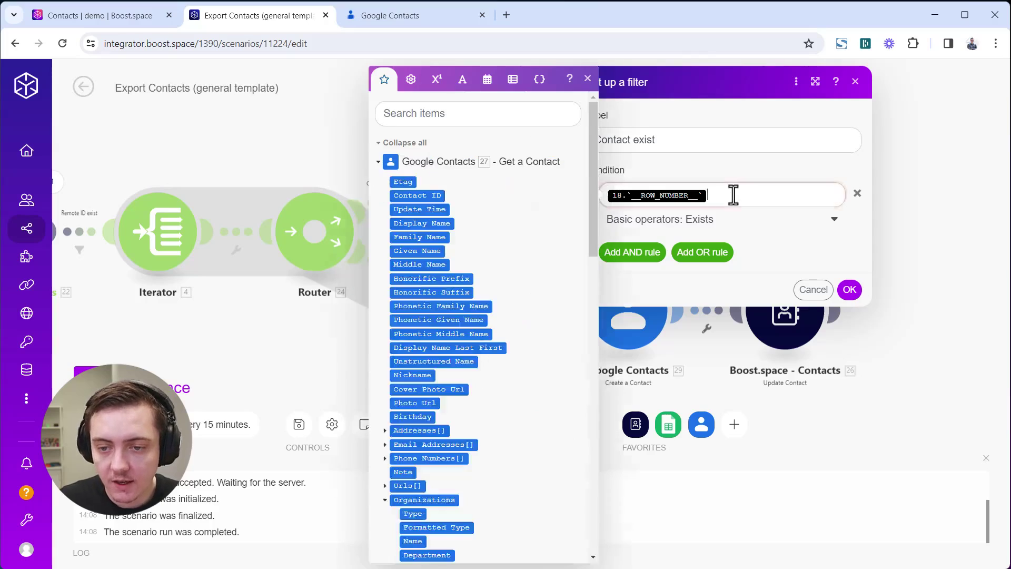
pyautogui.press('BackSpace')
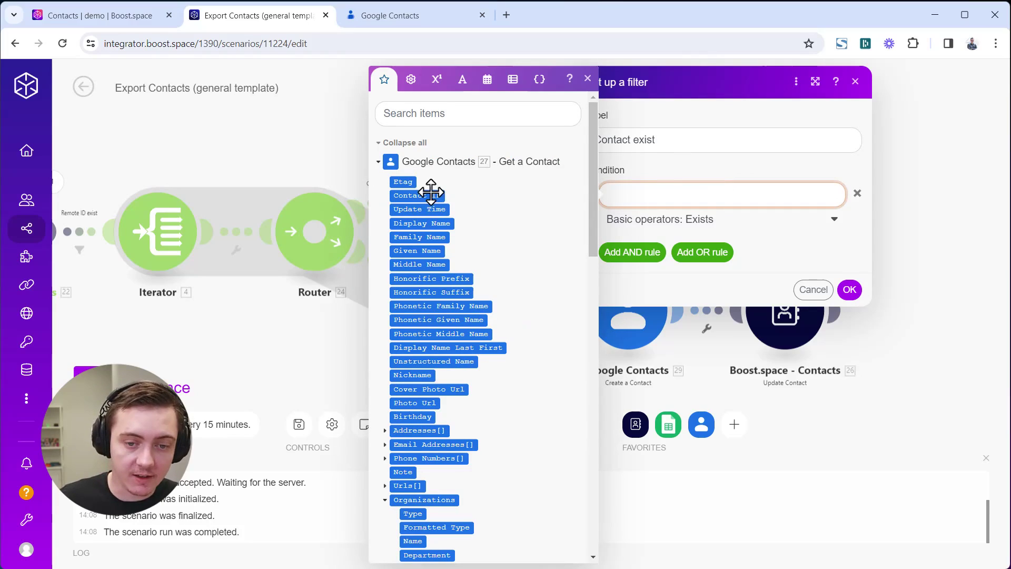
pyautogui.click(436, 196)
pyautogui.click(849, 289)
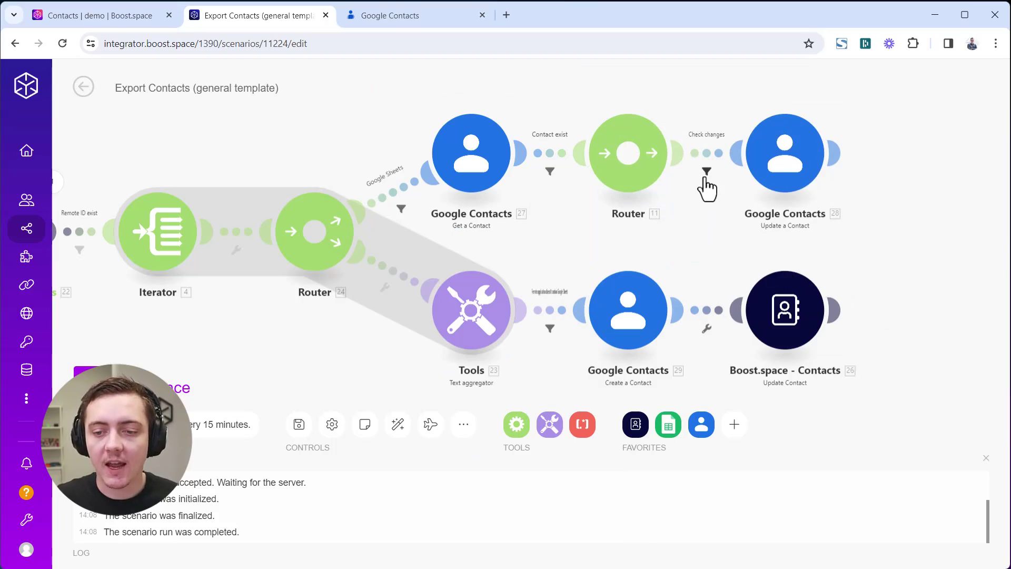
pyautogui.click(706, 172)
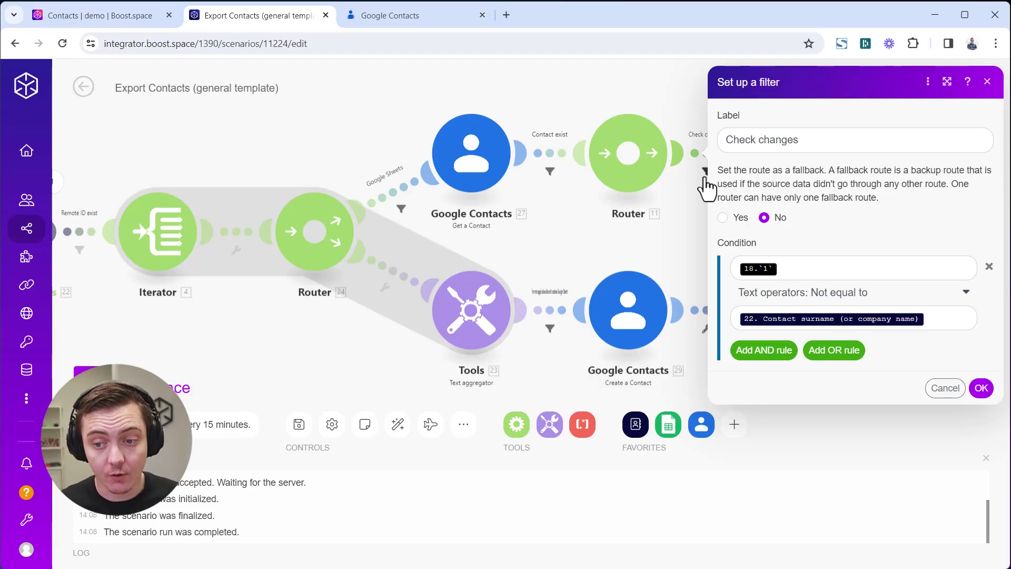
# Step: Set the first Check changes condition to compare 27. Family Name against the contact surname
pyautogui.click(796, 268)
pyautogui.press('BackSpace')
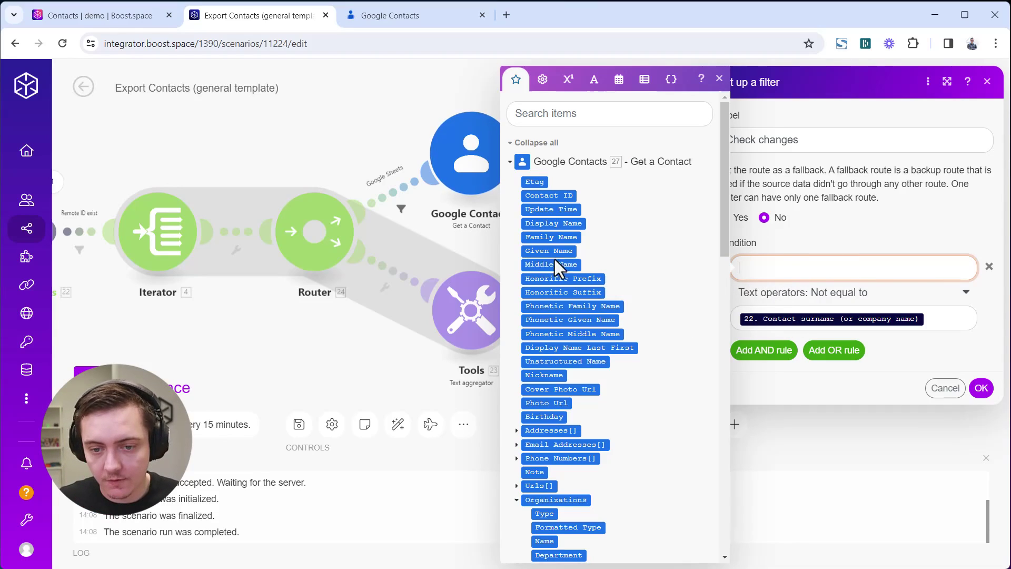
pyautogui.click(551, 236)
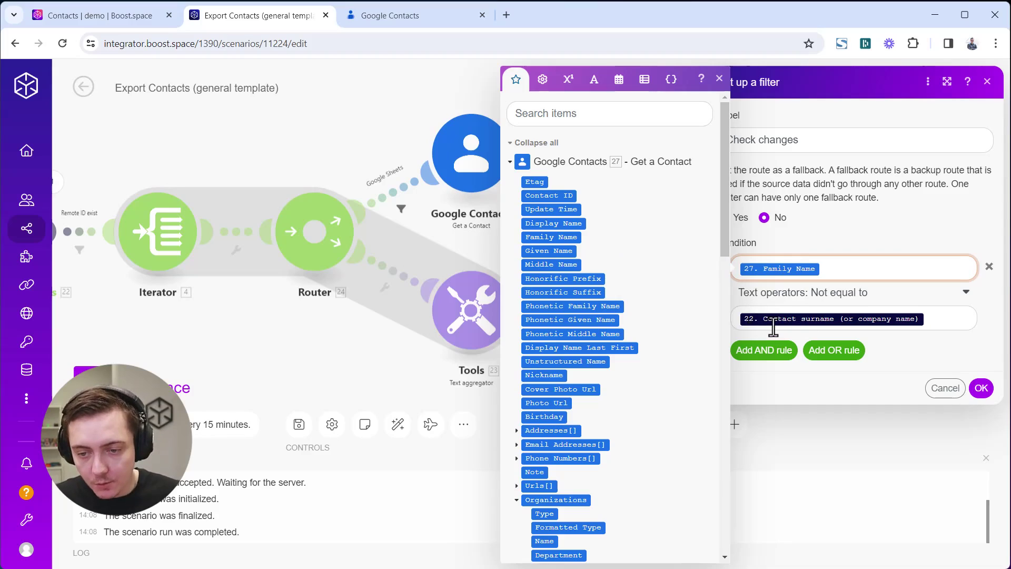
pyautogui.click(919, 356)
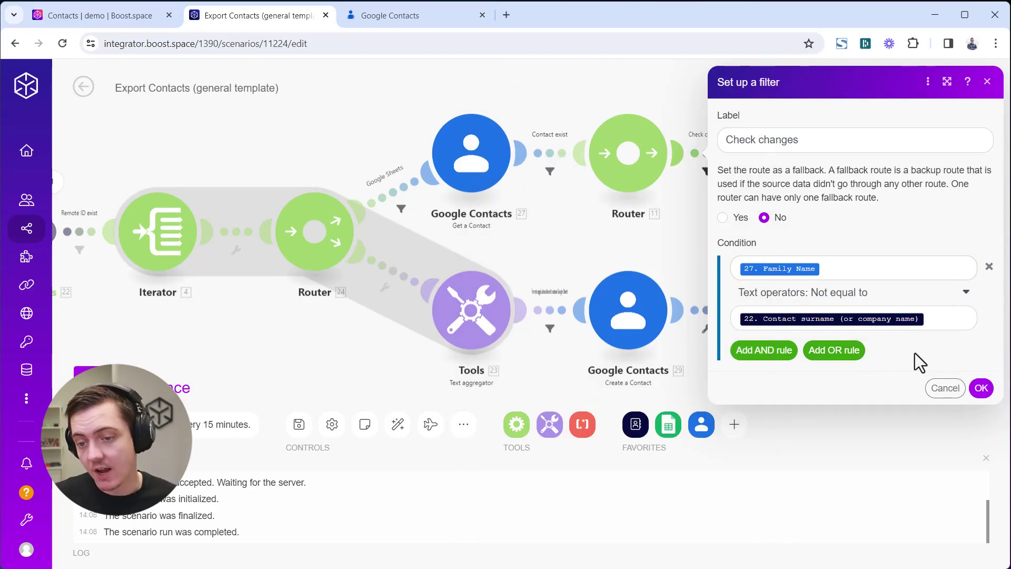
# Step: Add an AND rule: 27. Given Name not equal to 22. Contact first name, and save the filter
pyautogui.click(764, 350)
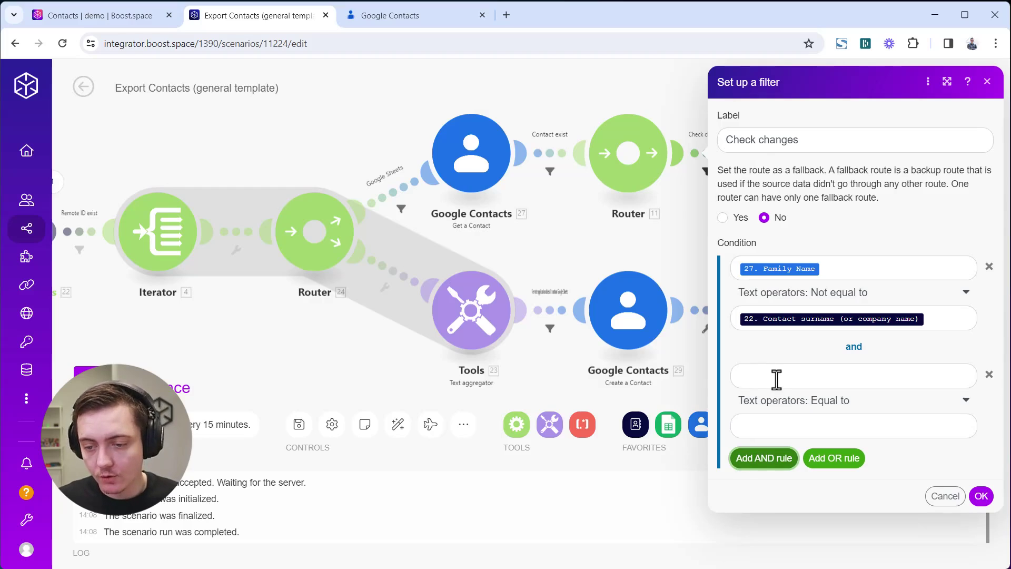
pyautogui.click(776, 377)
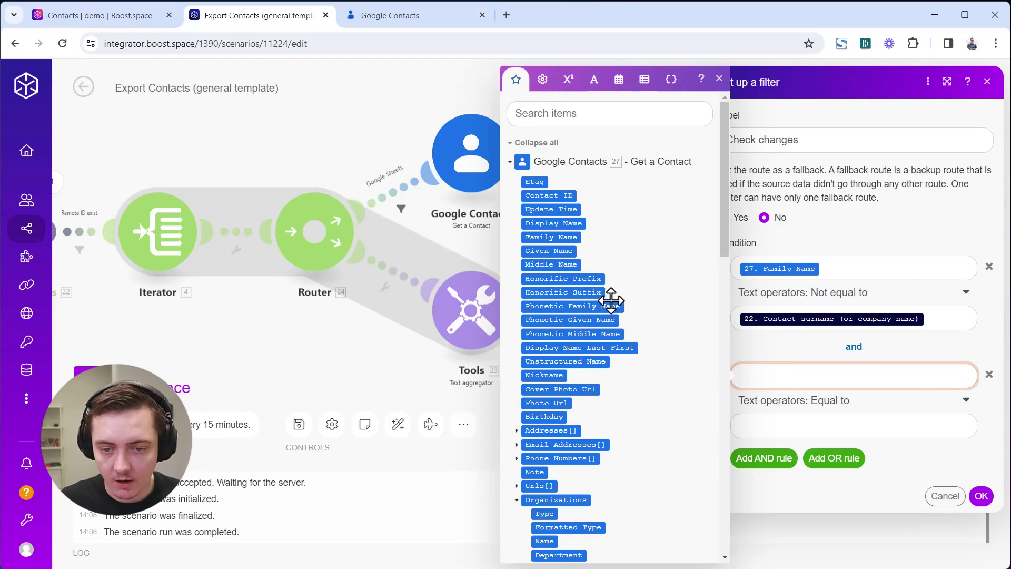
pyautogui.click(558, 250)
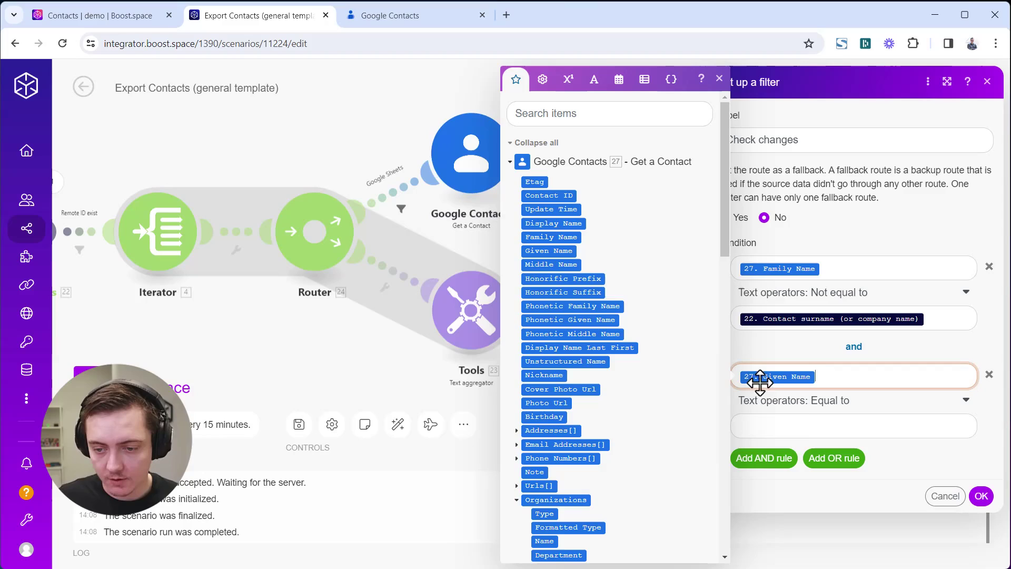
pyautogui.click(824, 406)
pyautogui.scroll(-3, 794, 395)
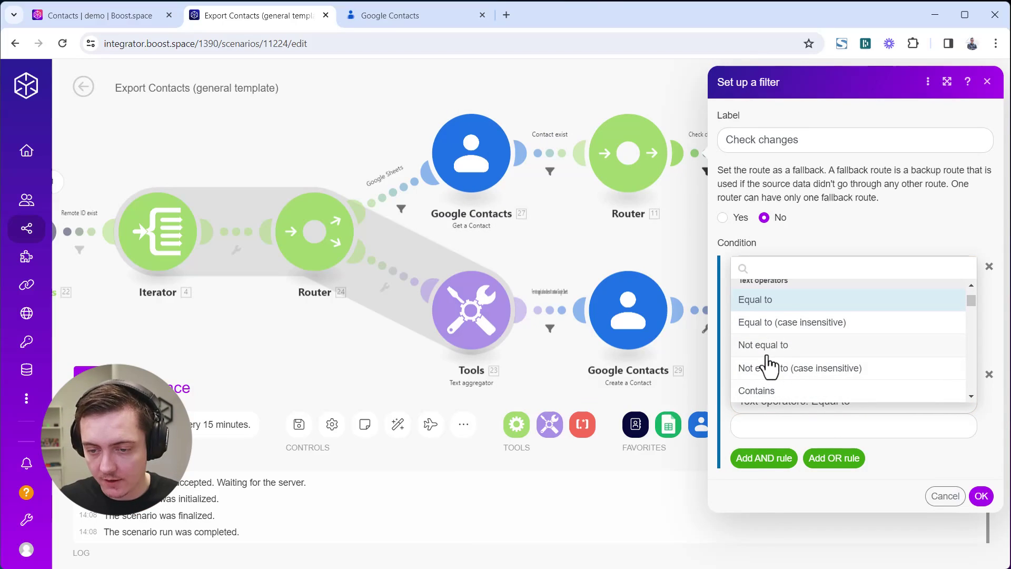
pyautogui.click(768, 348)
pyautogui.click(776, 425)
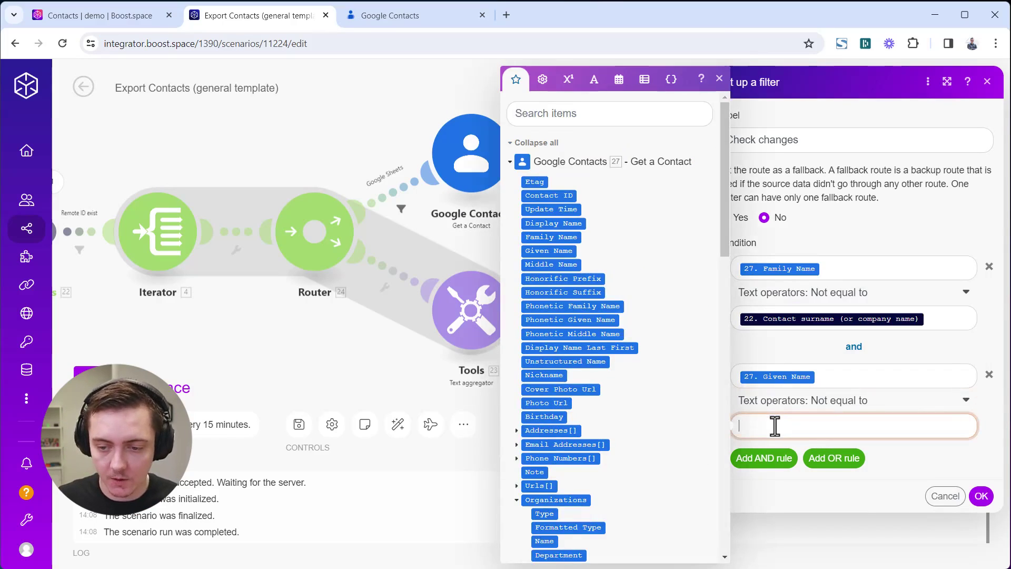
pyautogui.moveTo(727, 239); pyautogui.dragTo(720, 450)
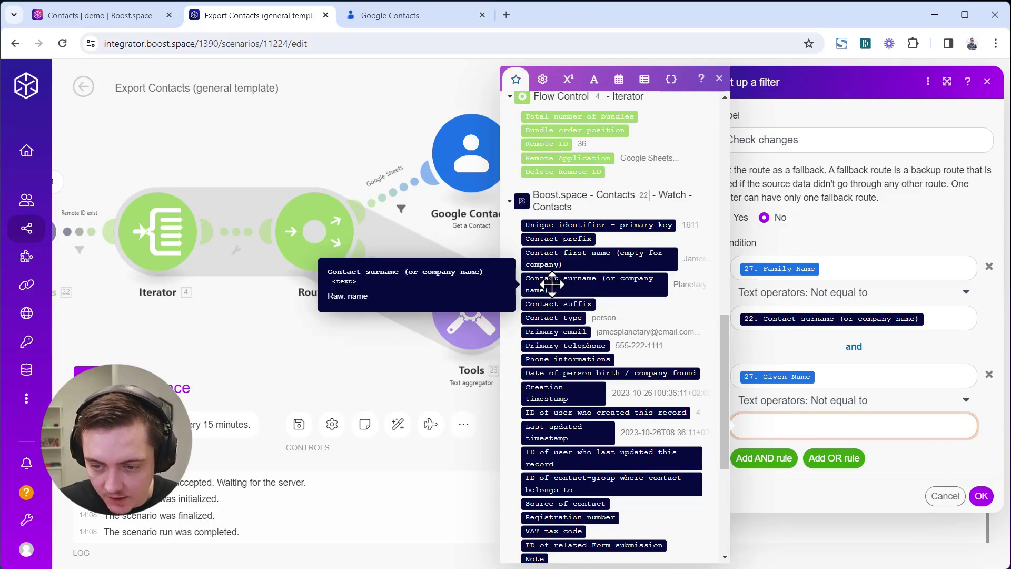
pyautogui.click(552, 258)
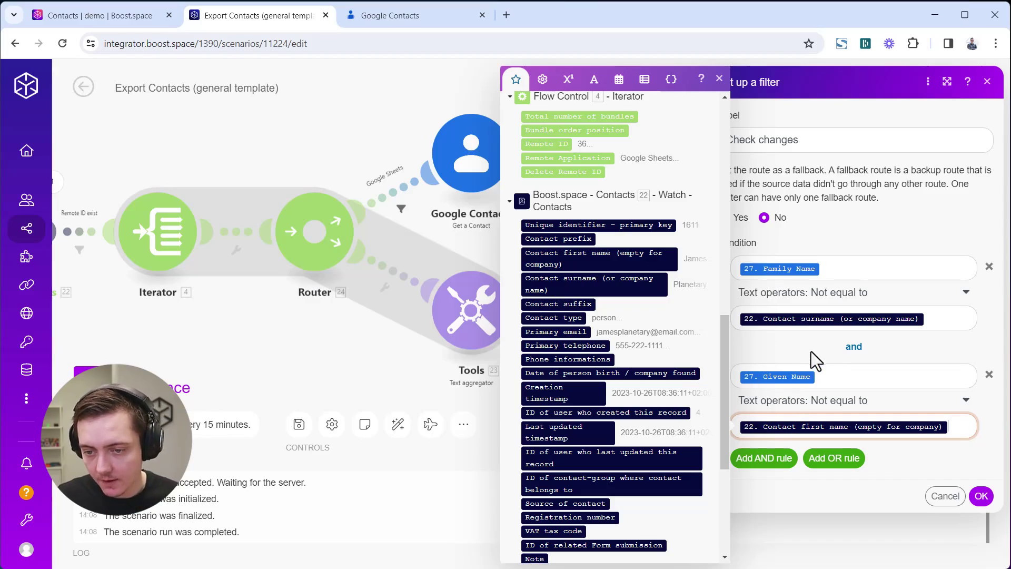
pyautogui.click(926, 468)
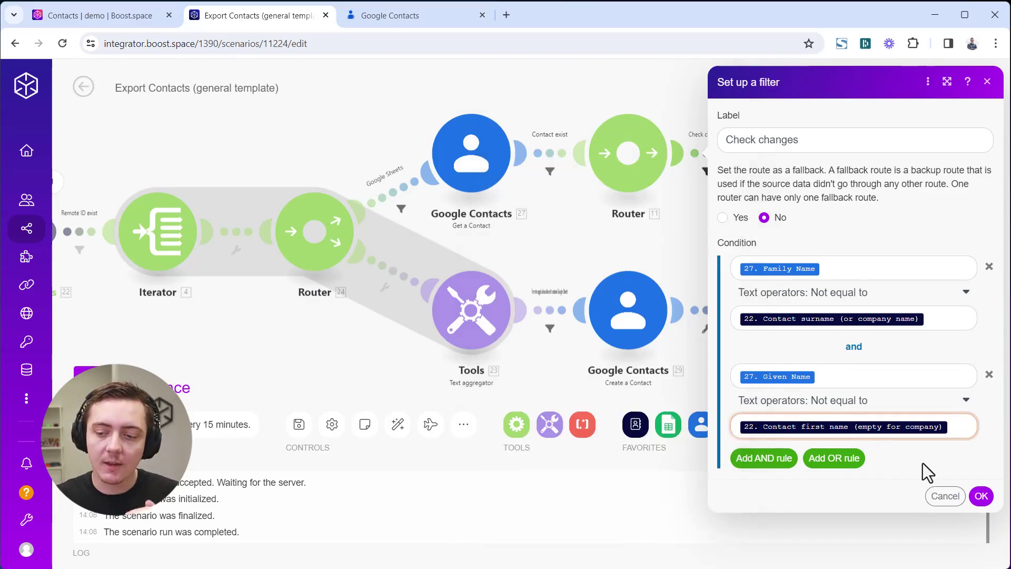
pyautogui.click(980, 496)
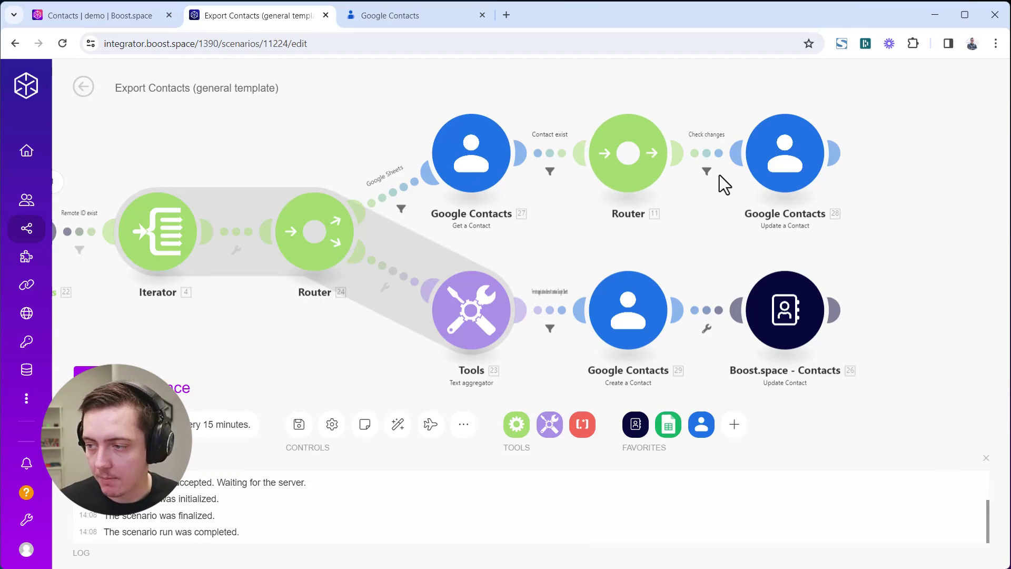
# Step: Run the whole scenario once, then switch to the Google Contacts tab to check the results
pyautogui.click(539, 469)
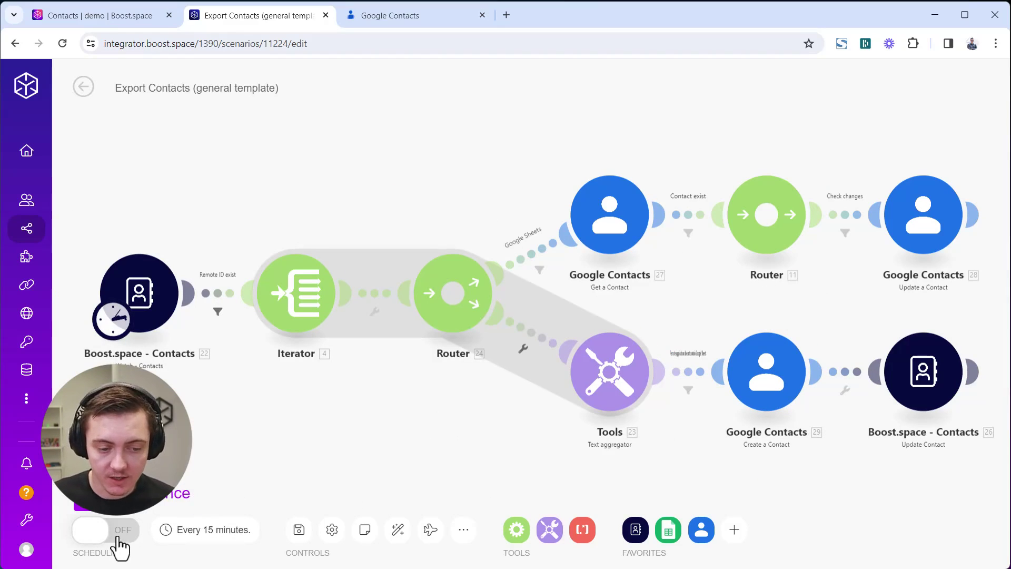
pyautogui.click(100, 503)
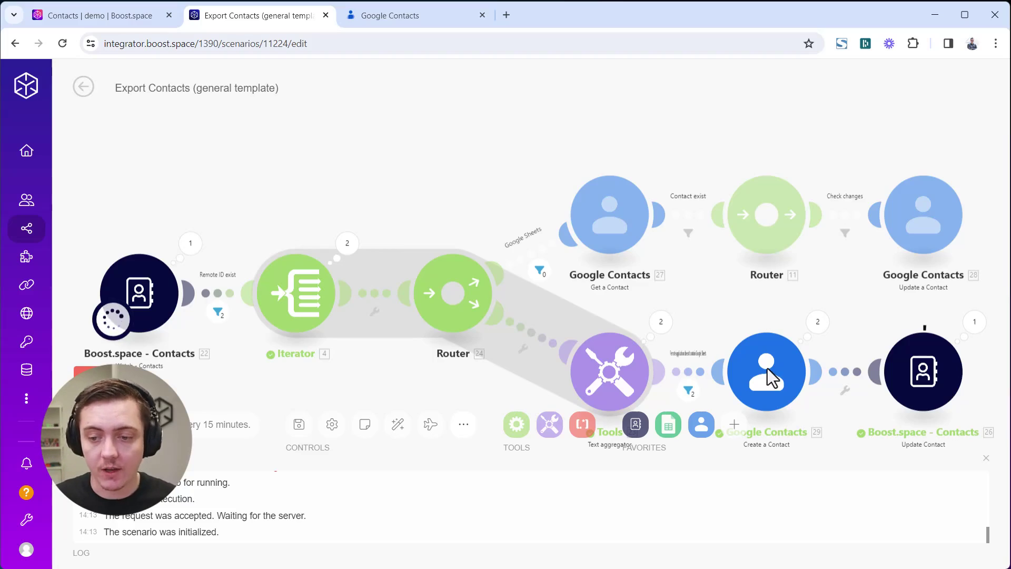
pyautogui.click(416, 15)
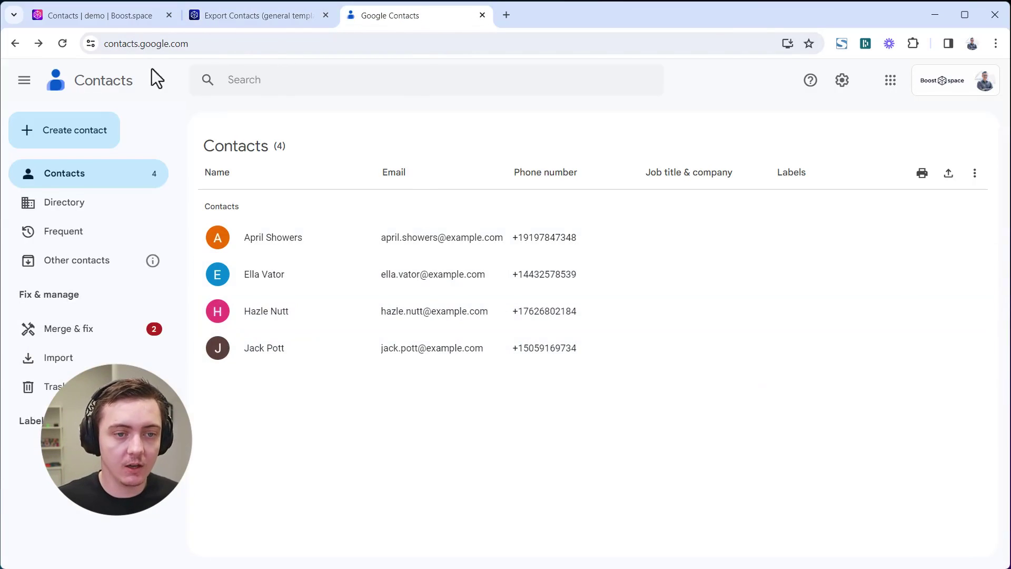
# Step: Reload Google Contacts to show the newly synced contacts with their emails and phone numbers
pyautogui.click(62, 43)
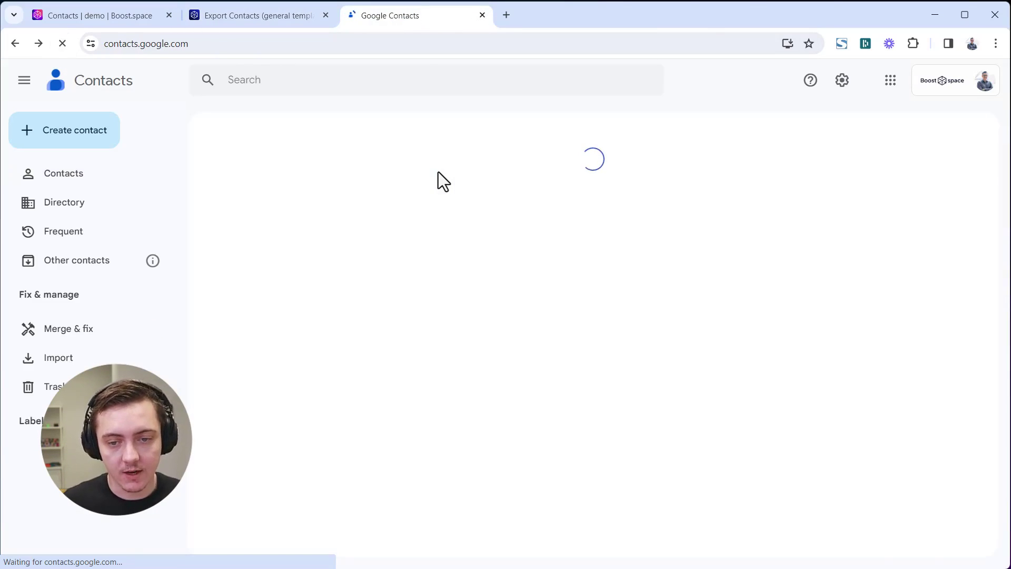